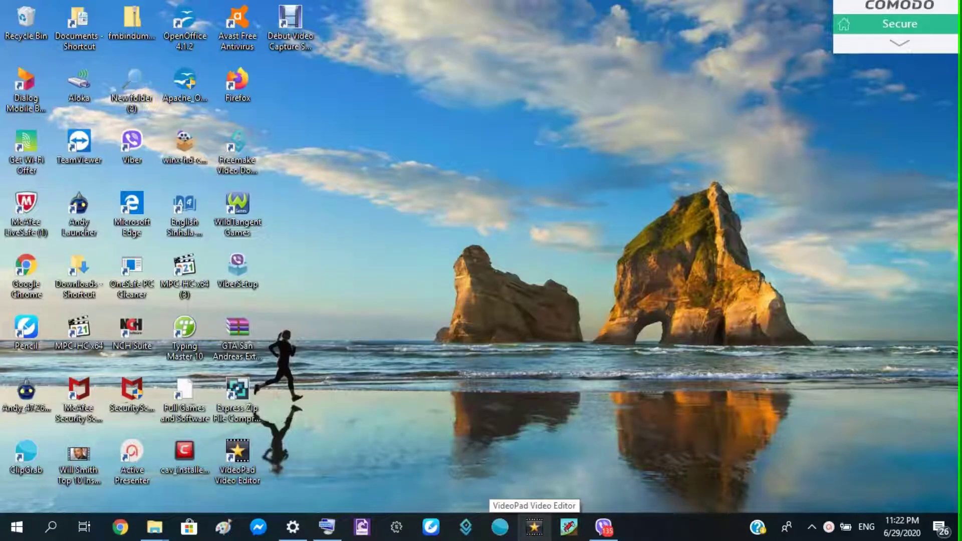
- Launch VideoPad Video Editor, certify non-commercial home use, and create a new project
{"action": "left_click", "coordinate": [536, 527]}
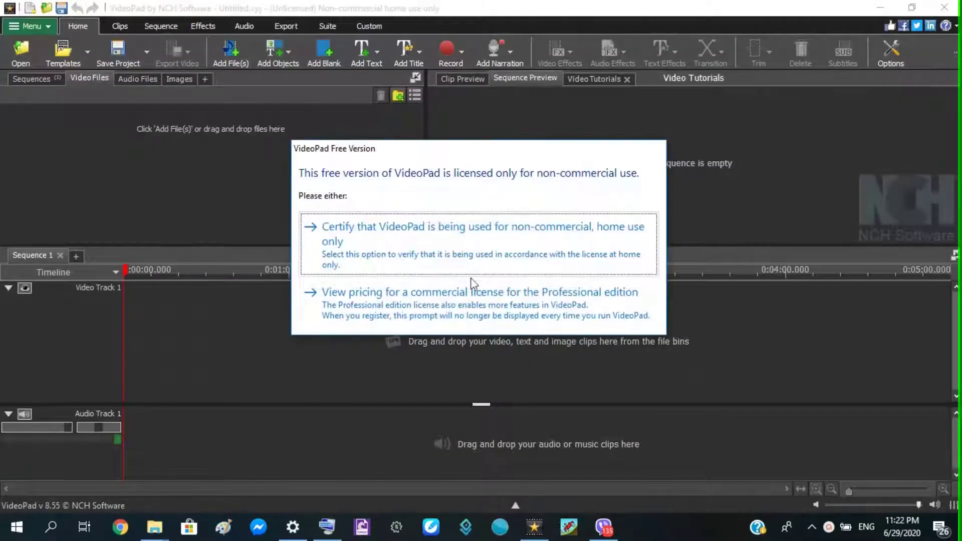
{"action": "left_click", "coordinate": [441, 237]}
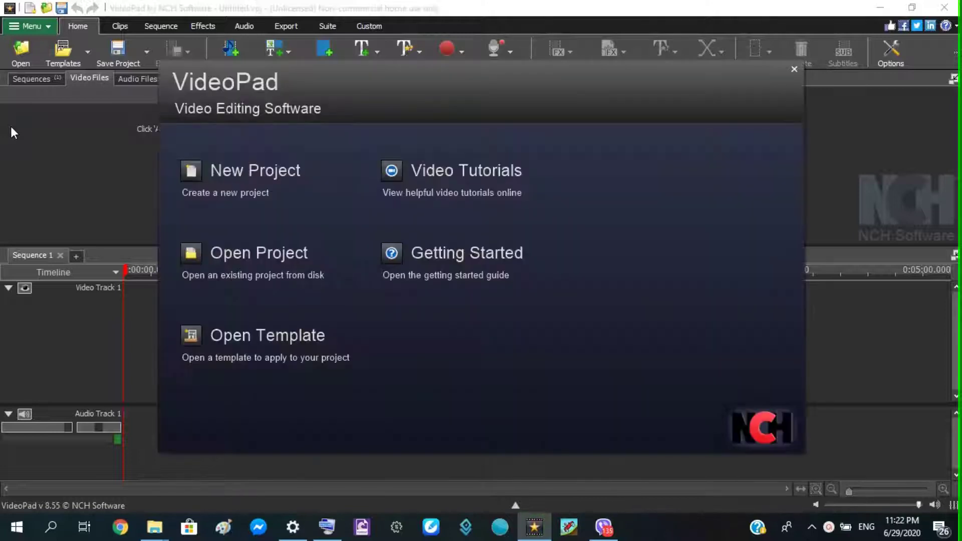
{"action": "left_click", "coordinate": [236, 170]}
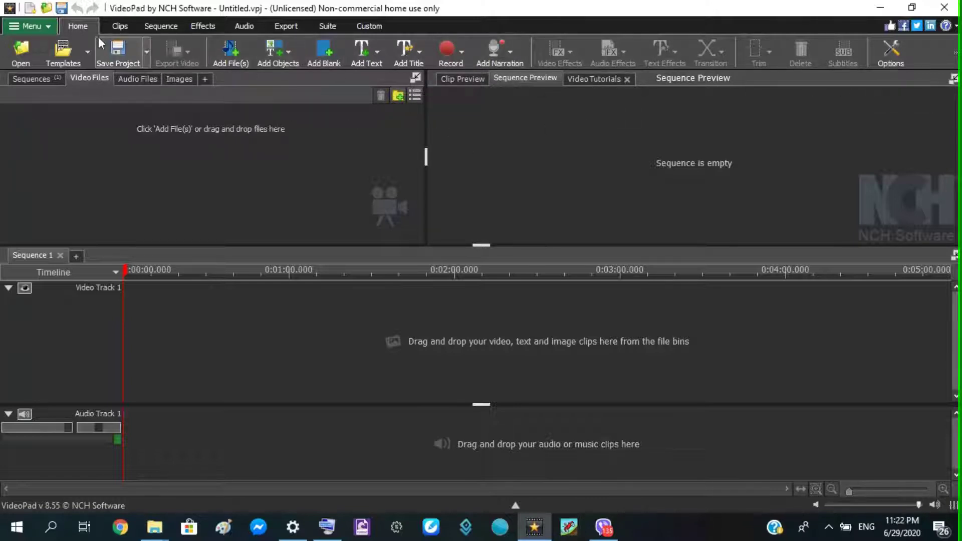
{"action": "left_click", "coordinate": [21, 59]}
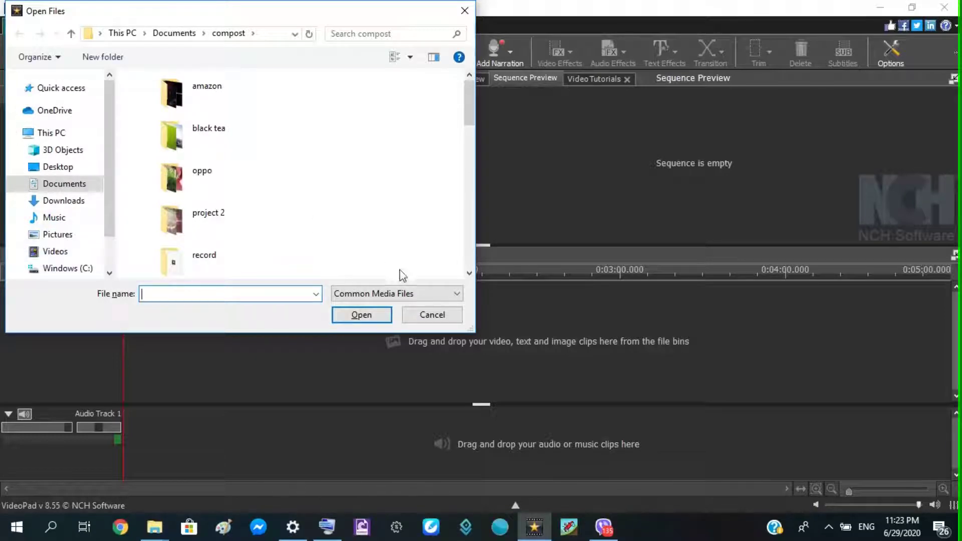
{"action": "left_click", "coordinate": [470, 273]}
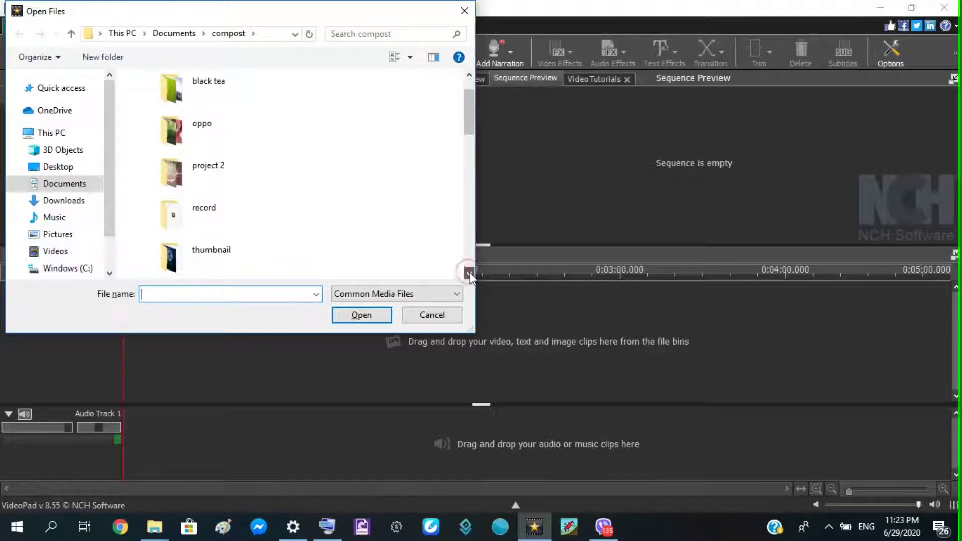
{"action": "left_click", "coordinate": [470, 273]}
{"action": "left_click", "coordinate": [470, 273]}
{"action": "left_click", "coordinate": [470, 274]}
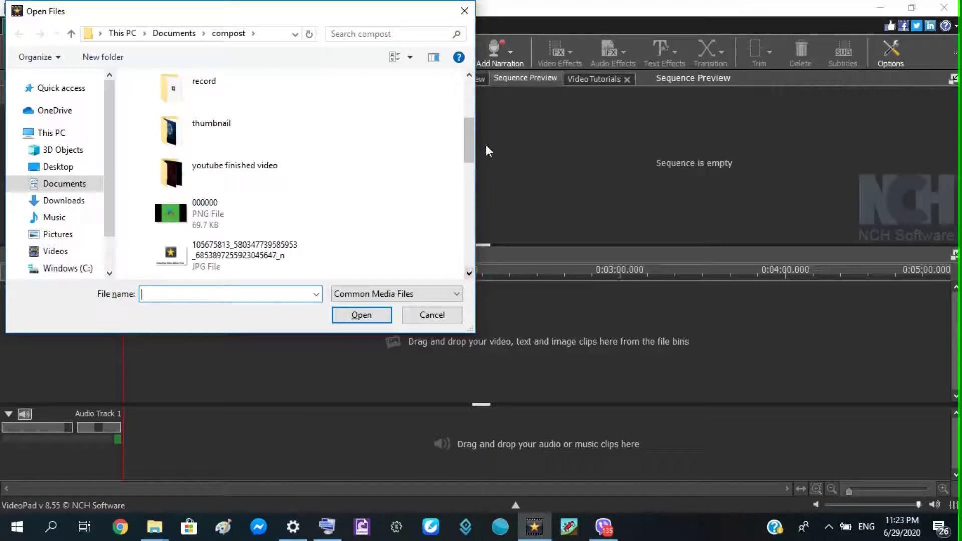
{"action": "scroll", "coordinate": [392, 184], "scroll_direction": "up", "scroll_amount": 2}
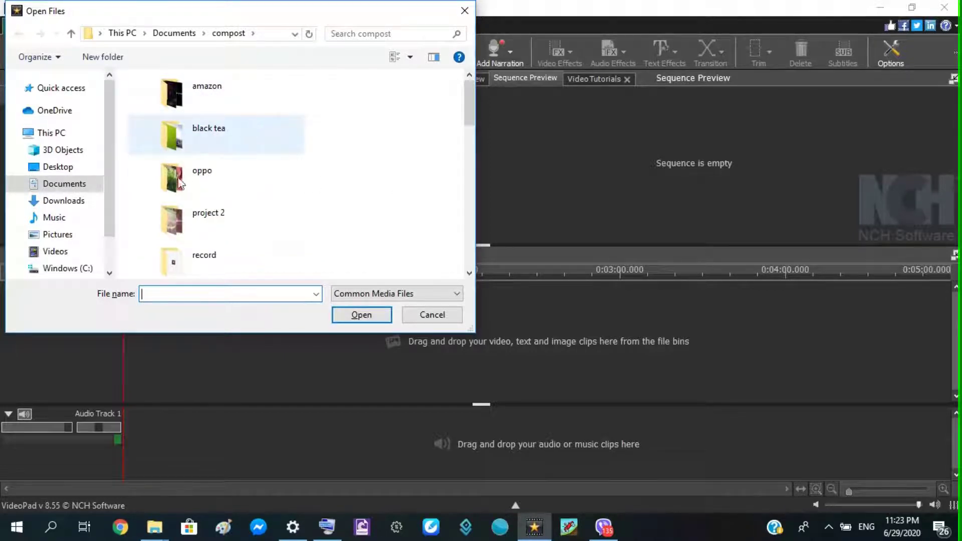
{"action": "scroll", "coordinate": [173, 178], "scroll_direction": "down", "scroll_amount": 1}
{"action": "key", "text": "alt+Up"}
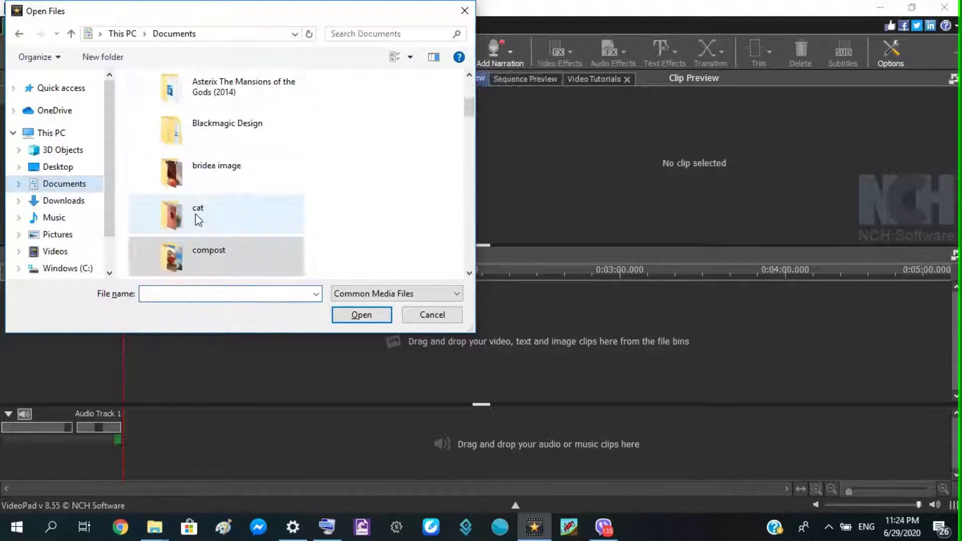
{"action": "left_click", "coordinate": [196, 215]}
{"action": "left_click", "coordinate": [373, 316]}
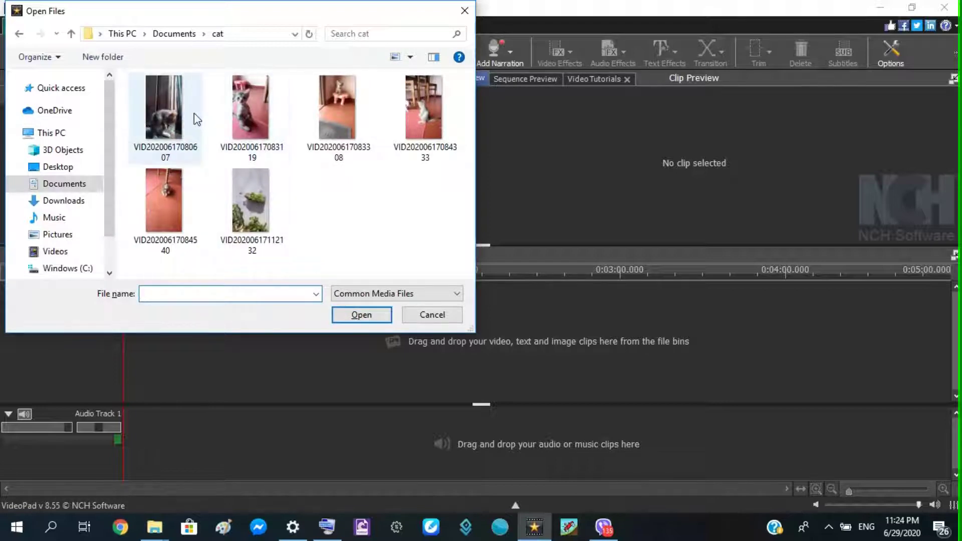
{"action": "left_click", "coordinate": [163, 113]}
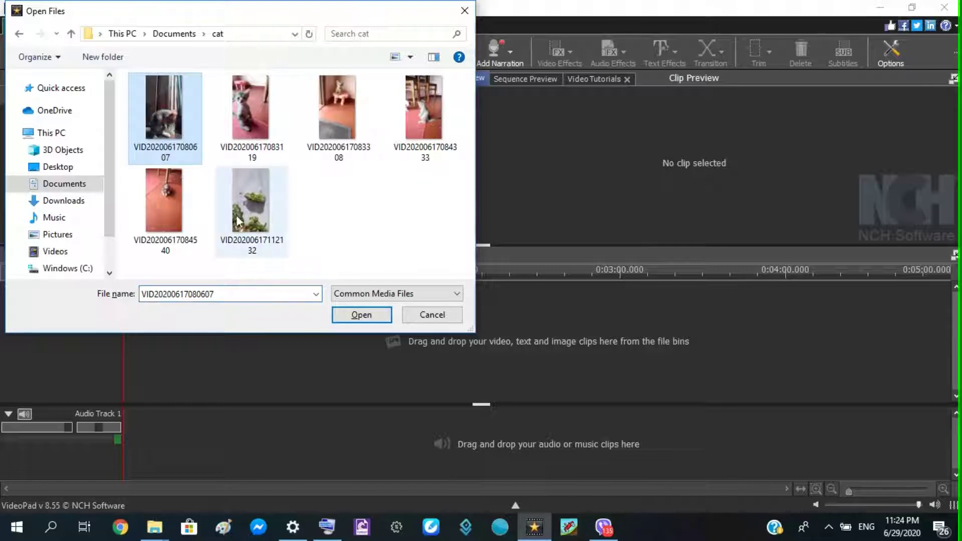
{"action": "left_click", "coordinate": [349, 319]}
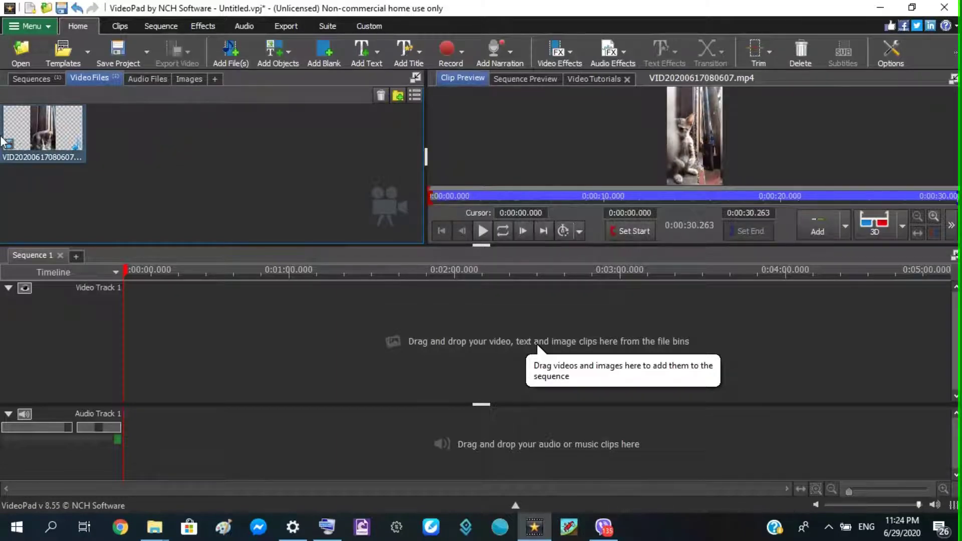
- Place the imported cat video at the start of Video Track 1 and unlink it from its audio
{"action": "left_click_drag", "start_coordinate": [22, 146], "coordinate": [168, 377]}
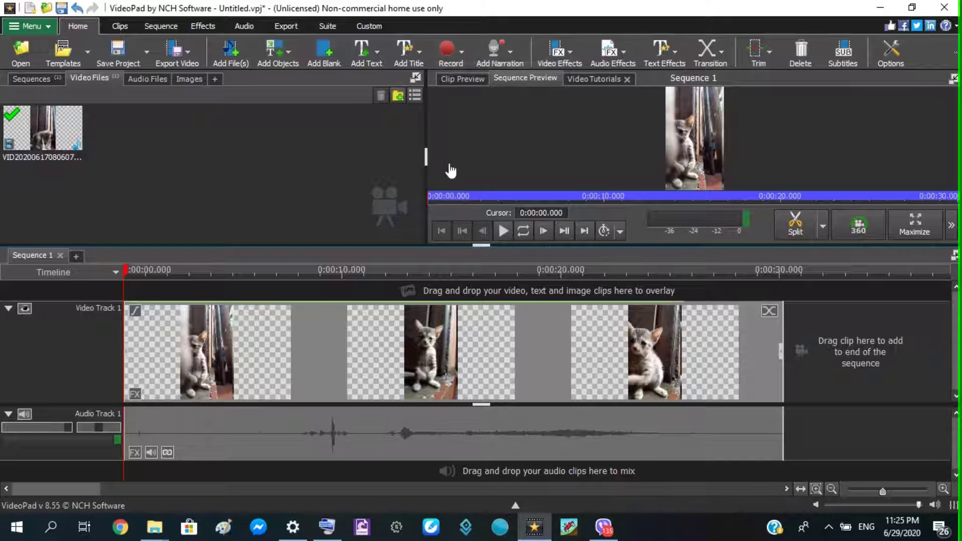
{"action": "left_click", "coordinate": [192, 405]}
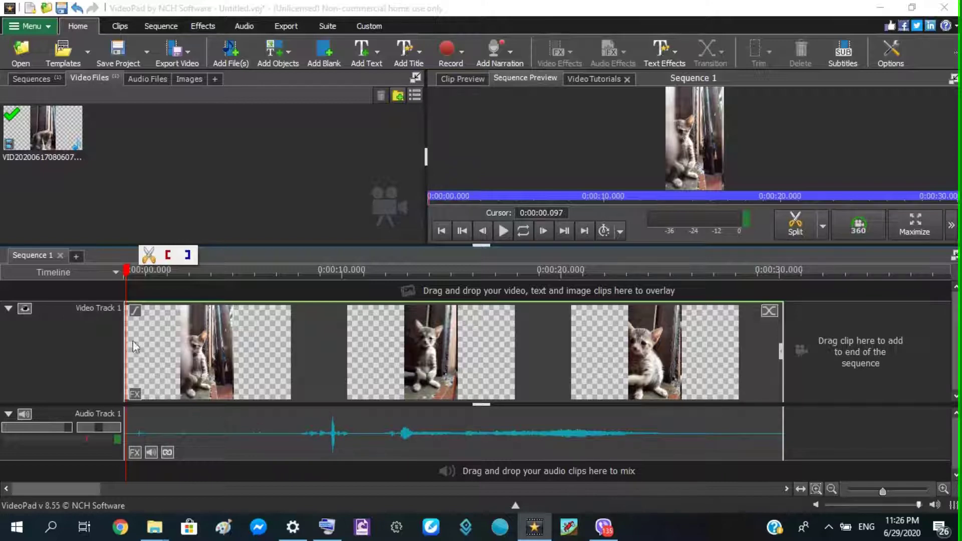
{"action": "right_click", "coordinate": [168, 333]}
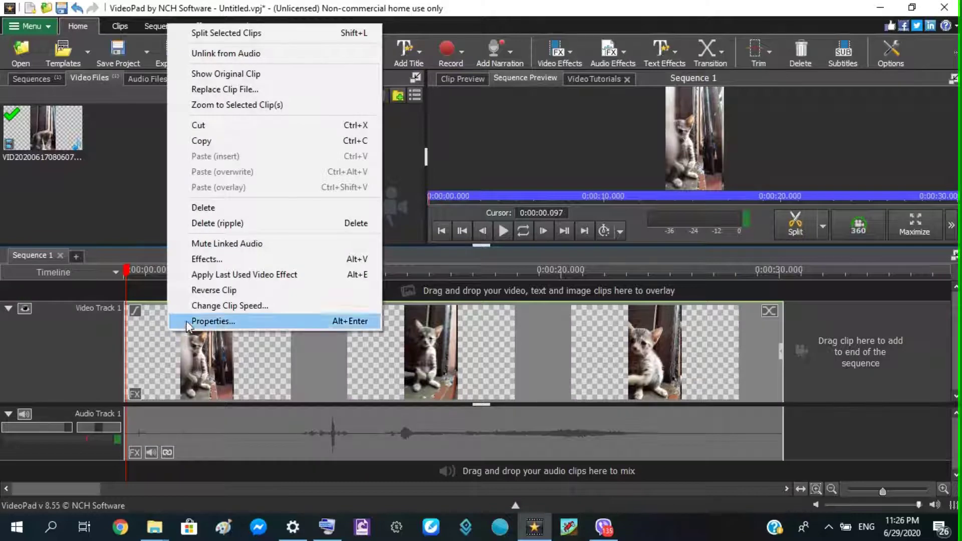
{"action": "left_click", "coordinate": [255, 54]}
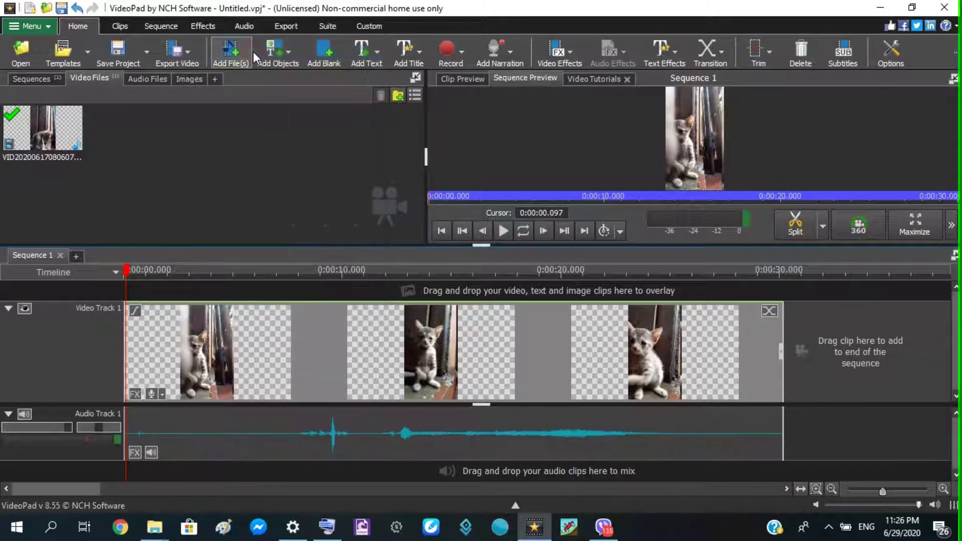
- Trim the video clip's end to about 2 seconds, and move and shorten the separate audio clip to span about 6 to 12.5 seconds
{"action": "left_click_drag", "start_coordinate": [206, 432], "coordinate": [546, 435]}
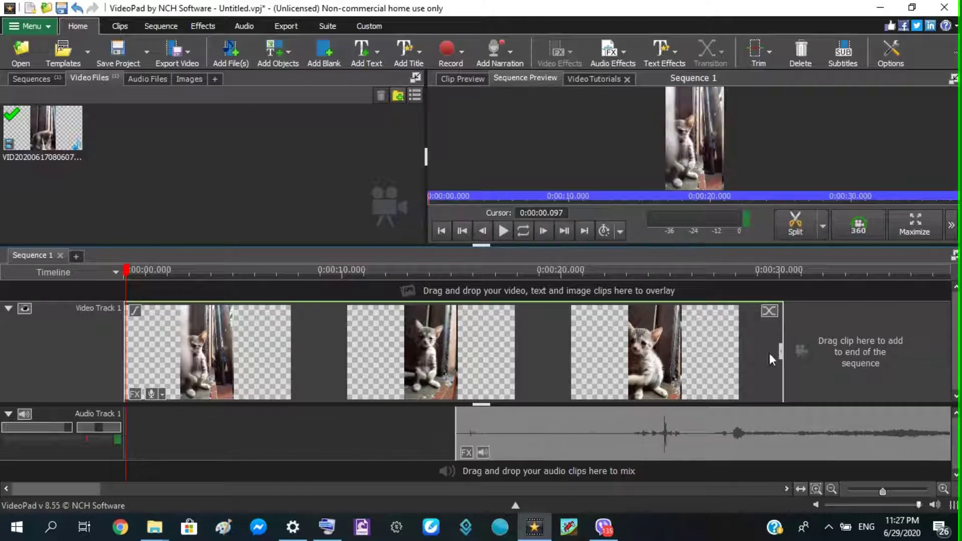
{"action": "left_click_drag", "start_coordinate": [780, 347], "coordinate": [329, 366]}
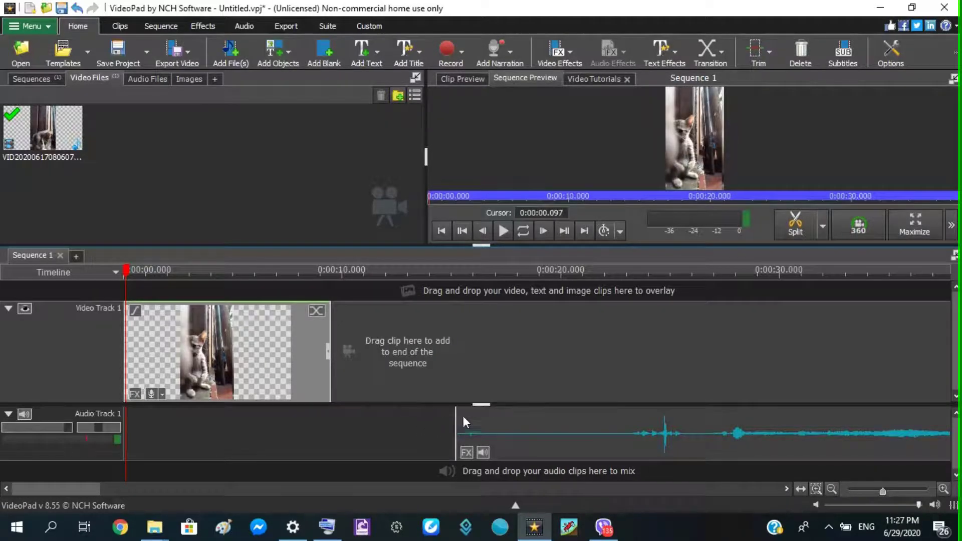
{"action": "left_click_drag", "start_coordinate": [513, 429], "coordinate": [444, 441]}
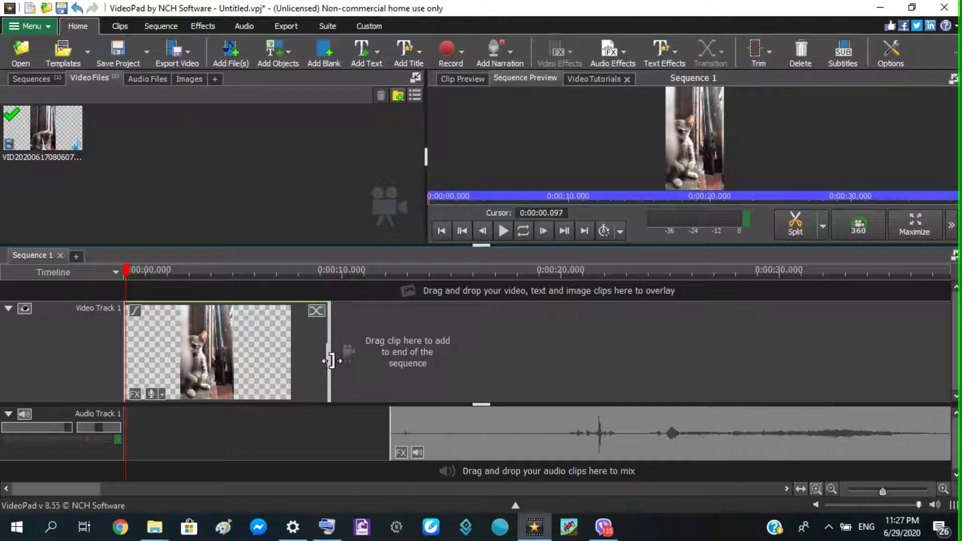
{"action": "left_click_drag", "start_coordinate": [327, 357], "coordinate": [172, 379]}
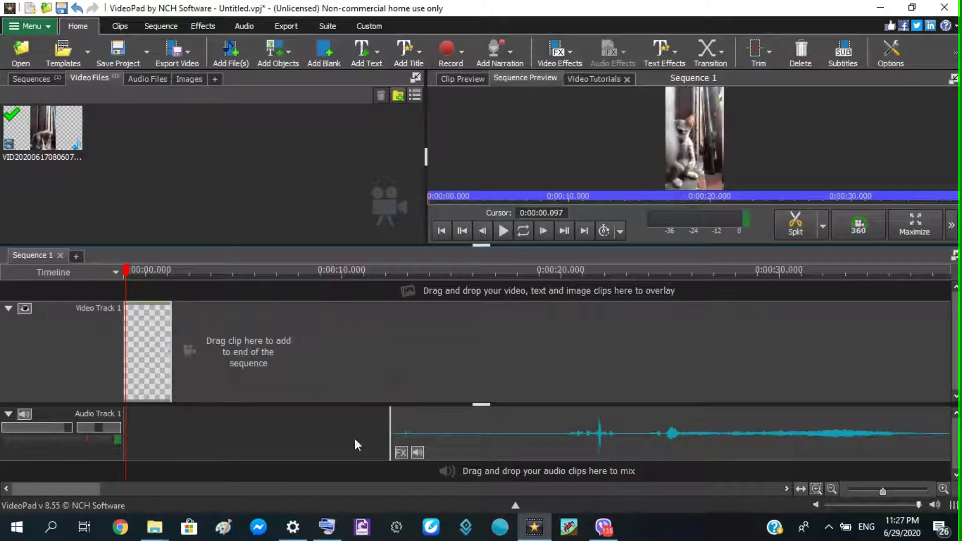
{"action": "left_click_drag", "start_coordinate": [529, 432], "coordinate": [409, 437]}
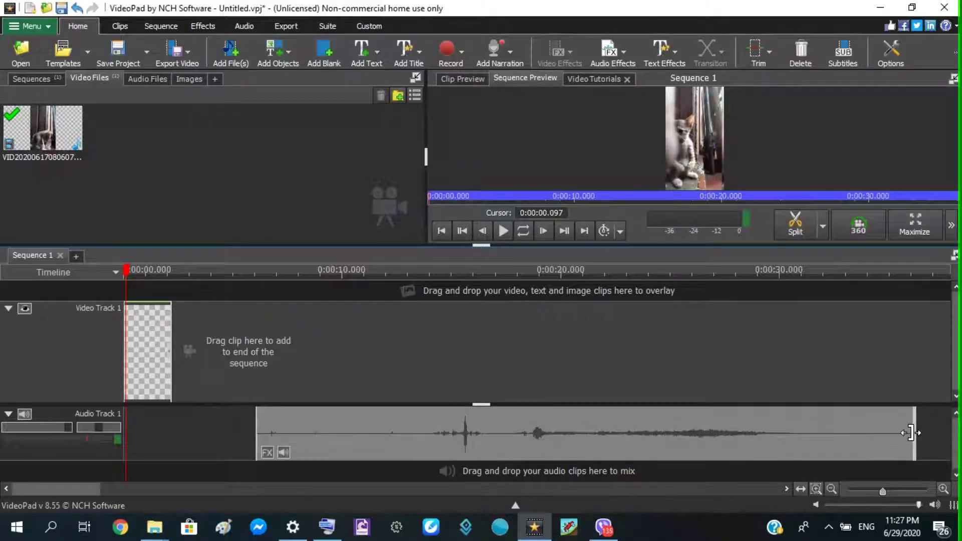
{"action": "left_click_drag", "start_coordinate": [912, 433], "coordinate": [397, 435]}
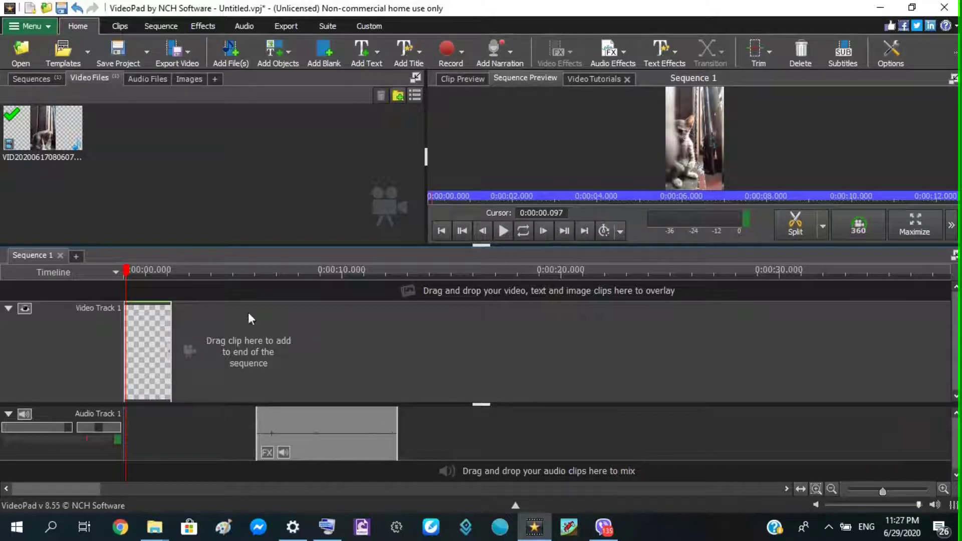
- Select the timeline range covering the audio clip, from about 6 to 12.6 seconds, and delete it
{"action": "left_click", "coordinate": [253, 281]}
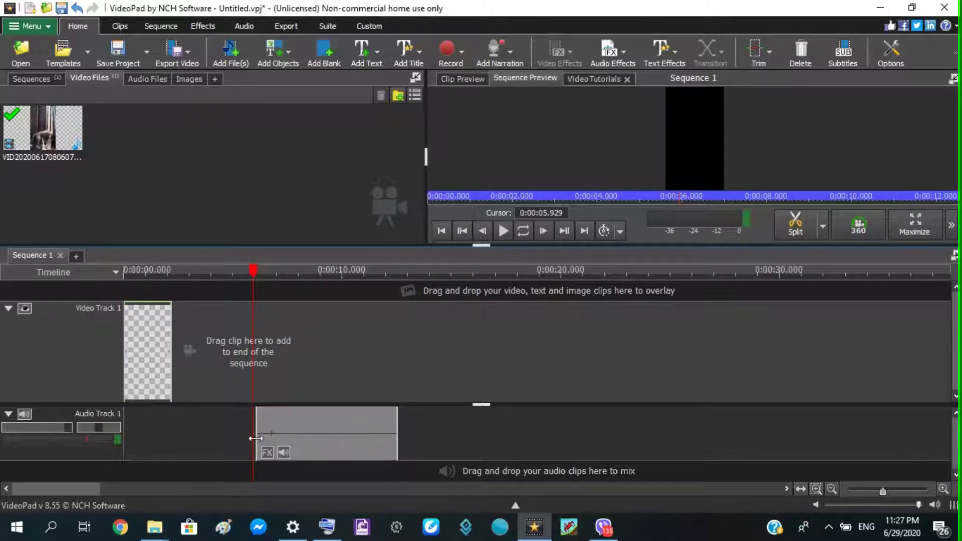
{"action": "left_click_drag", "start_coordinate": [256, 442], "coordinate": [408, 455]}
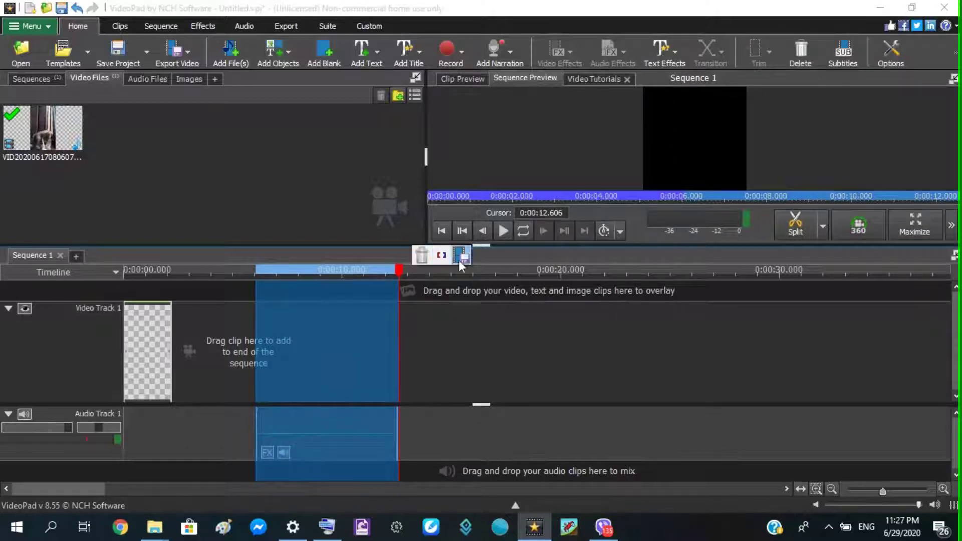
{"action": "left_click", "coordinate": [422, 257]}
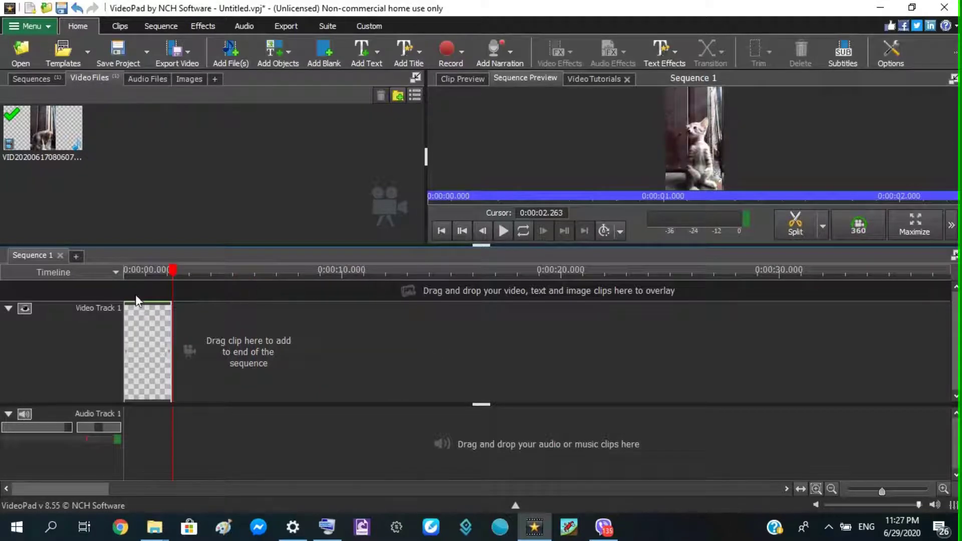
- Preview the shortened video clip from near its start and extend its end back to full length, about 30 seconds
{"action": "left_click", "coordinate": [132, 273]}
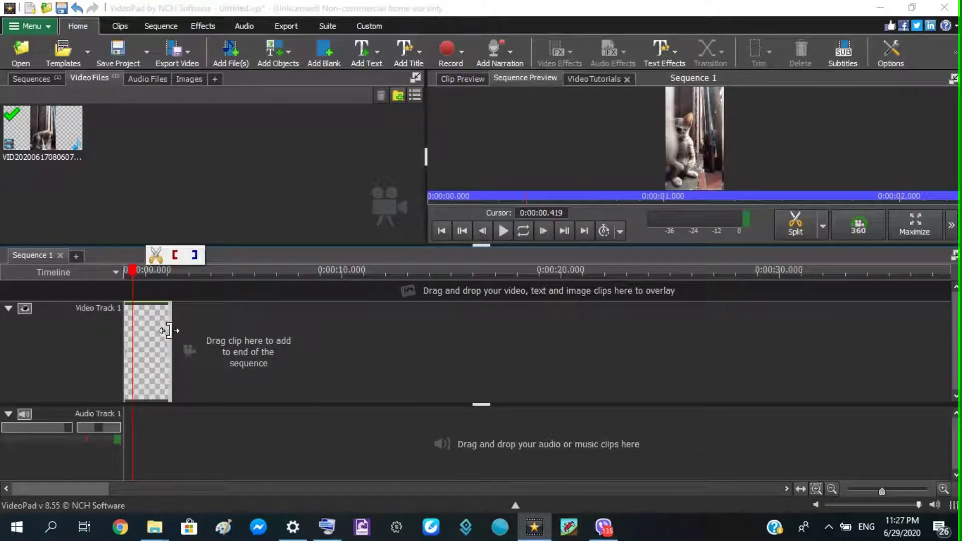
{"action": "left_click", "coordinate": [500, 230]}
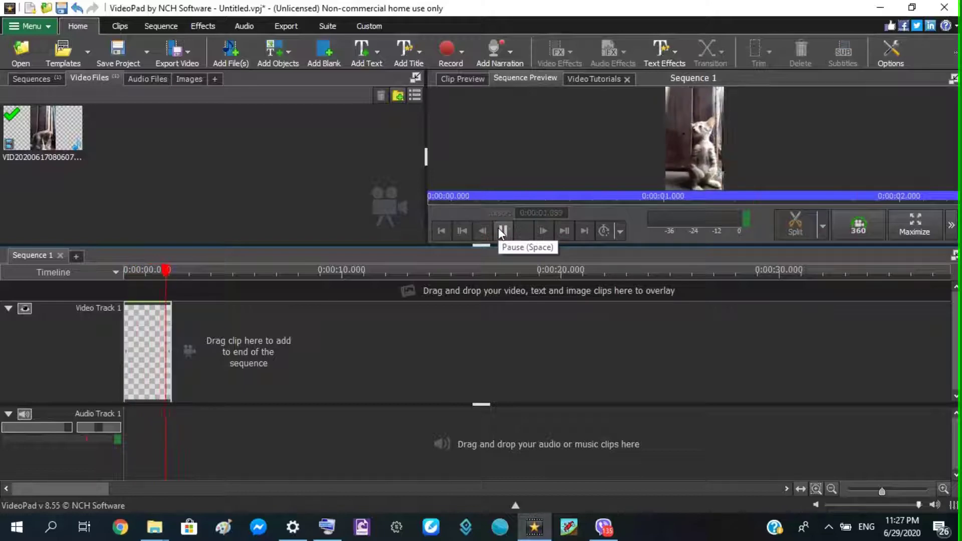
{"action": "left_click", "coordinate": [128, 280]}
{"action": "left_click_drag", "start_coordinate": [168, 350], "coordinate": [806, 375]}
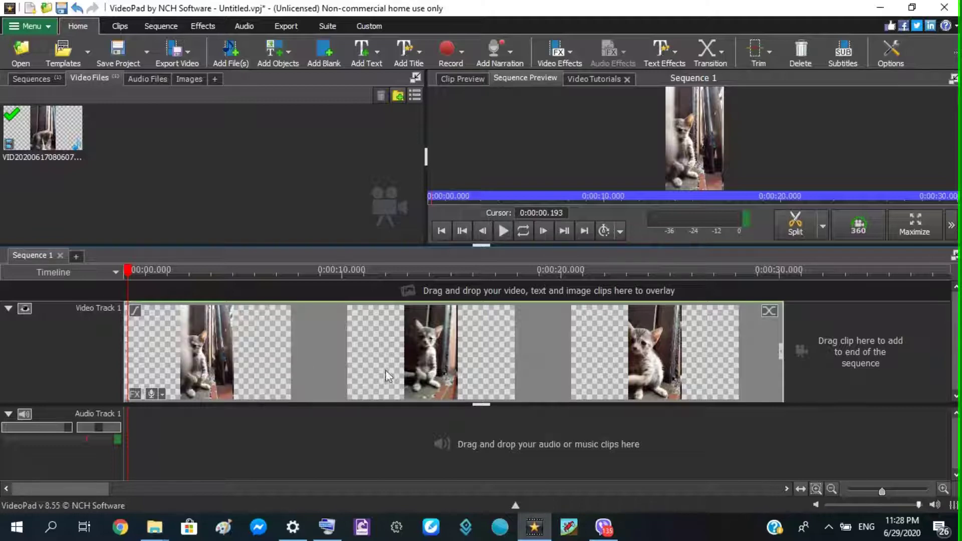
- Play and step through the sequence to choose a cut point, and delete the first 2.09 seconds or so of the video
{"action": "left_click", "coordinate": [504, 232]}
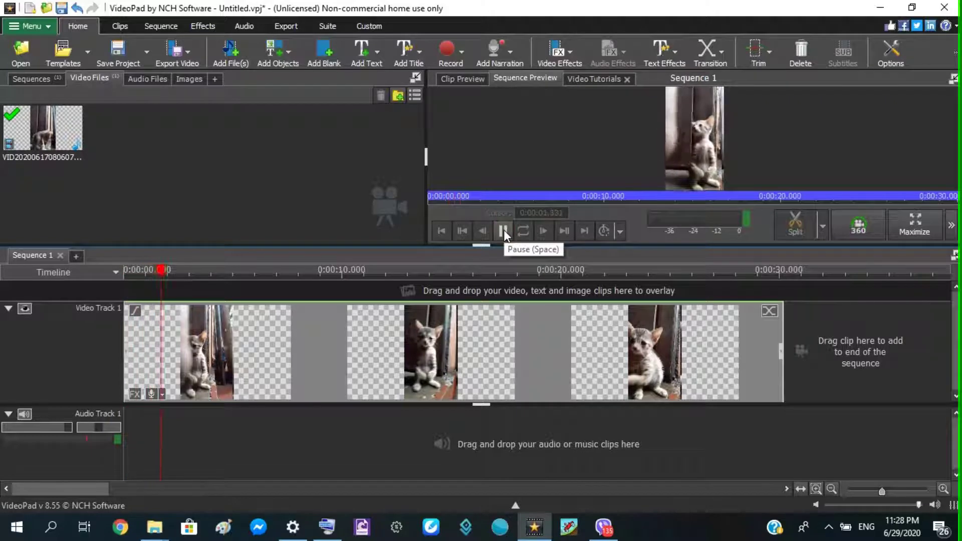
{"action": "left_click", "coordinate": [503, 229]}
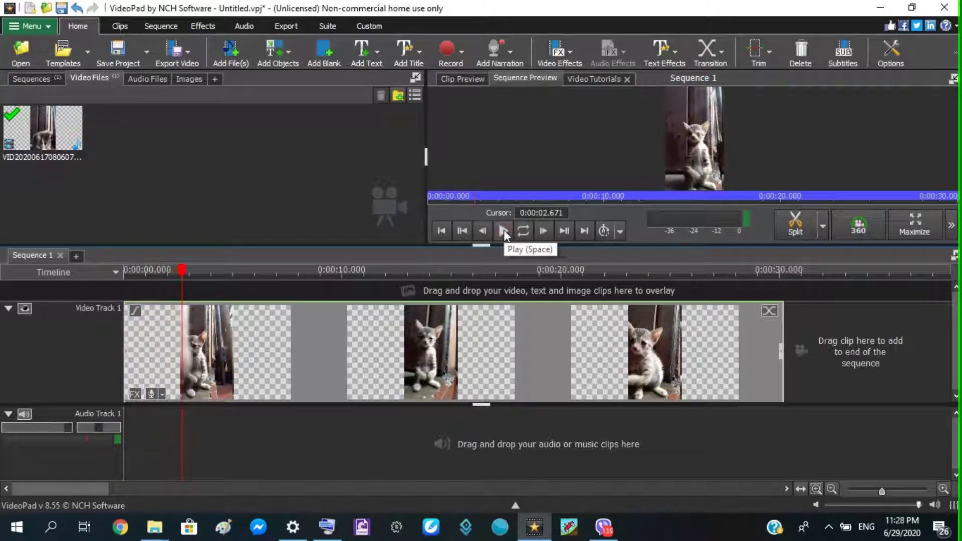
{"action": "left_click", "coordinate": [483, 231]}
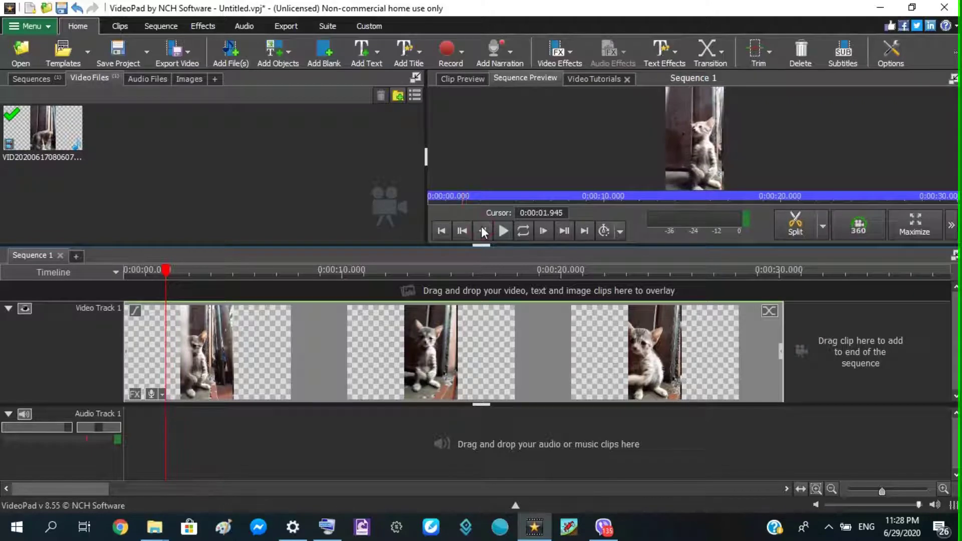
{"action": "left_click", "coordinate": [545, 230]}
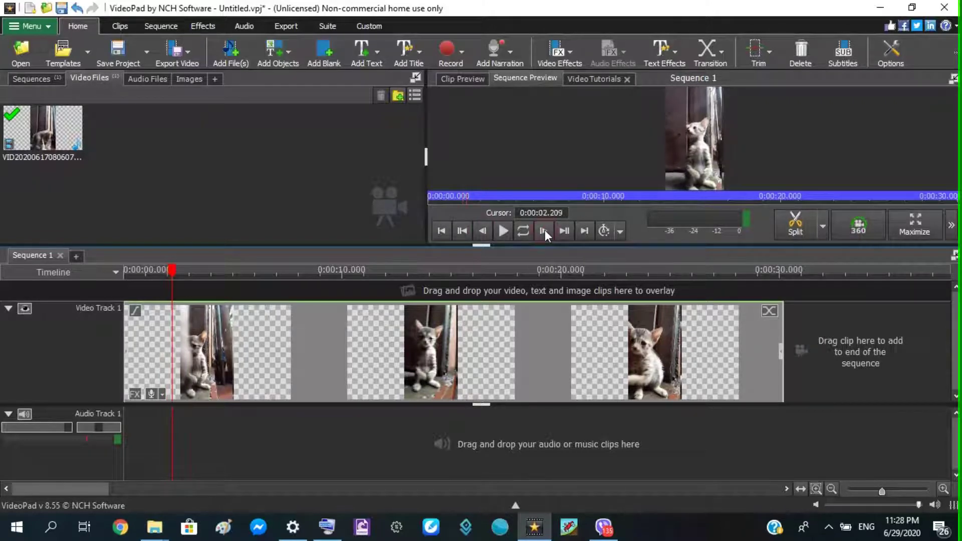
{"action": "left_click", "coordinate": [545, 231]}
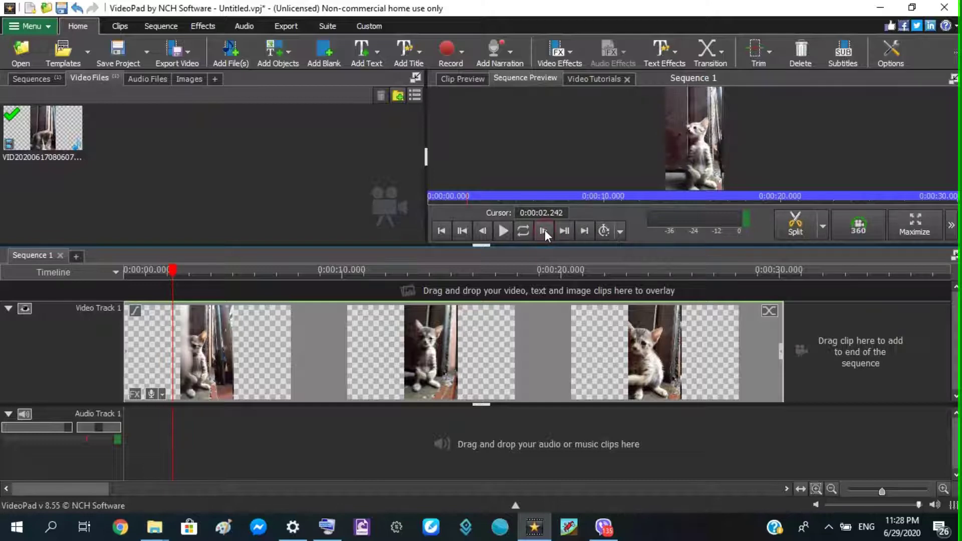
{"action": "left_click", "coordinate": [169, 286]}
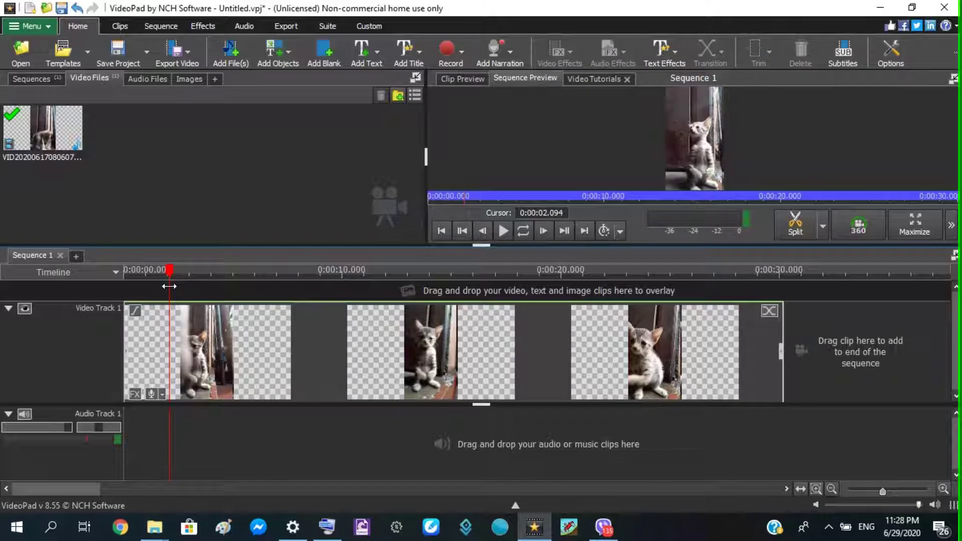
{"action": "left_click_drag", "start_coordinate": [169, 286], "coordinate": [121, 308]}
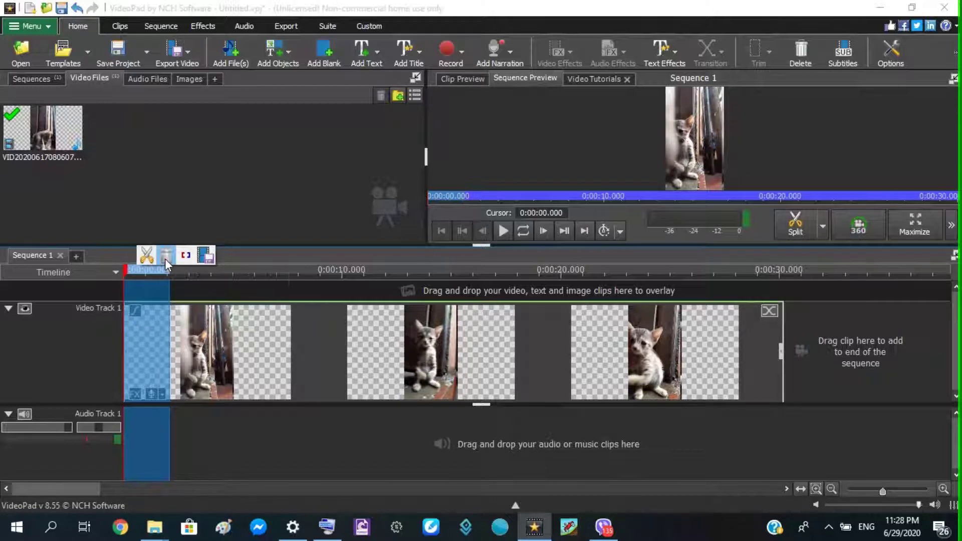
{"action": "left_click", "coordinate": [164, 258]}
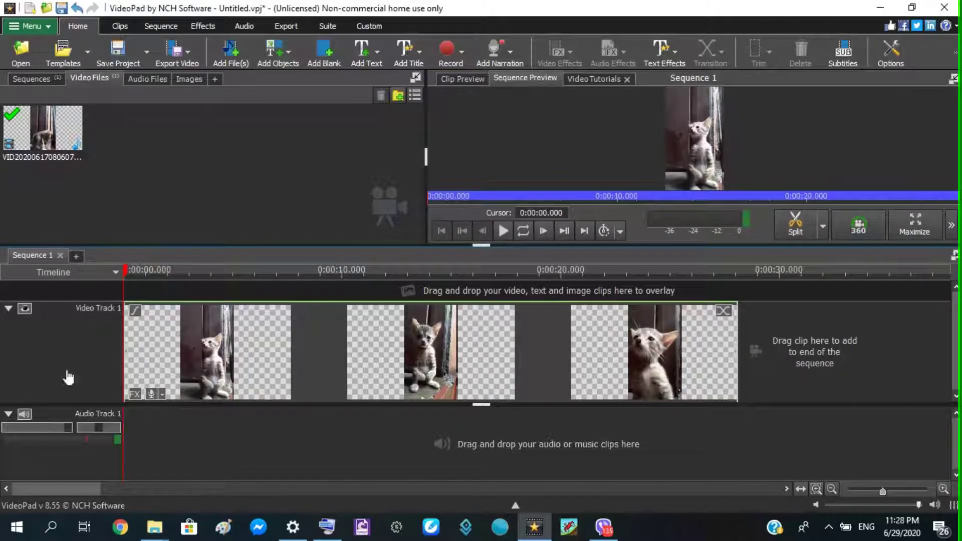
- Preview the trimmed sequence, and import the video "Flight - LiQWYD [Vlog No Copyright Music]" from the "project 2" folder
{"action": "left_click", "coordinate": [501, 232]}
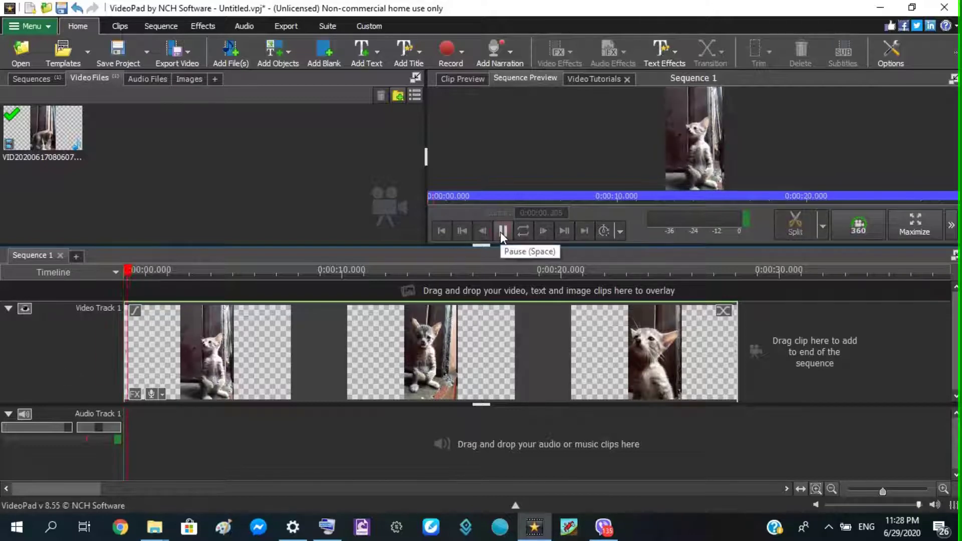
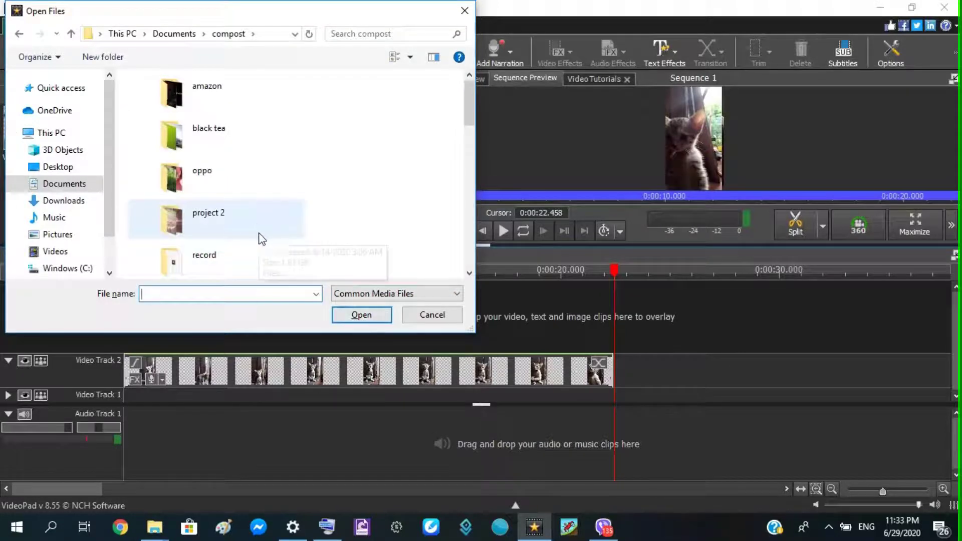
{"action": "scroll", "coordinate": [259, 241], "scroll_direction": "down", "scroll_amount": 2}
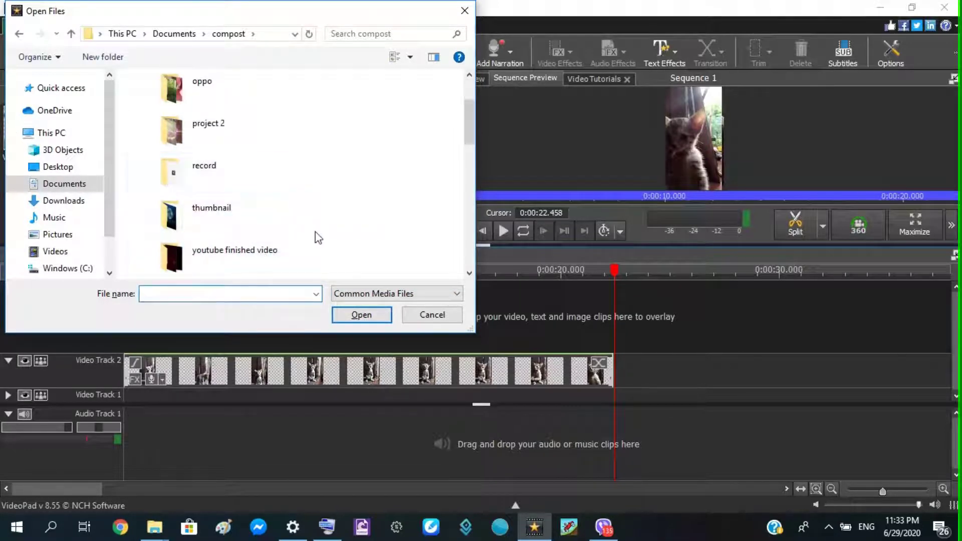
{"action": "scroll", "coordinate": [217, 257], "scroll_direction": "down", "scroll_amount": 3}
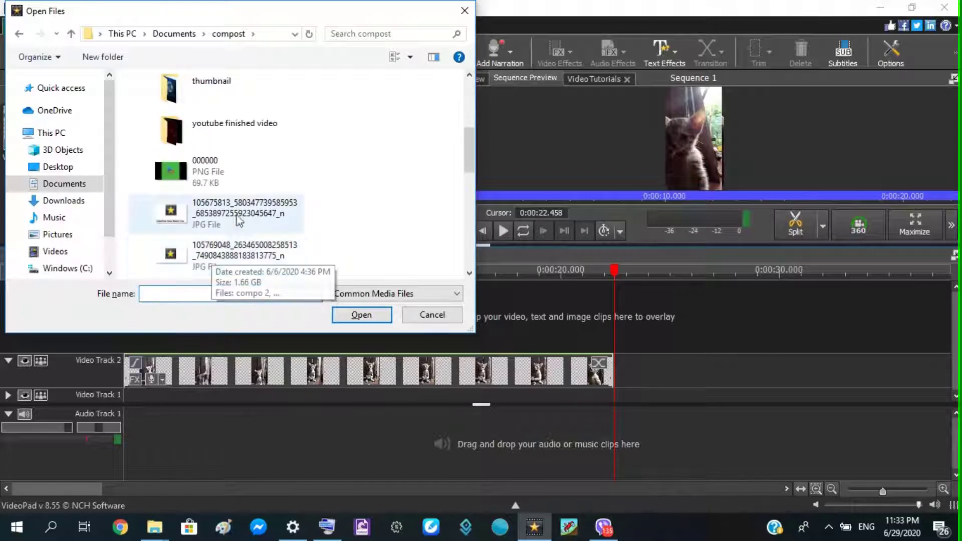
{"action": "scroll", "coordinate": [240, 170], "scroll_direction": "up", "scroll_amount": 3}
{"action": "double_click", "coordinate": [221, 123]}
{"action": "left_click", "coordinate": [242, 209]}
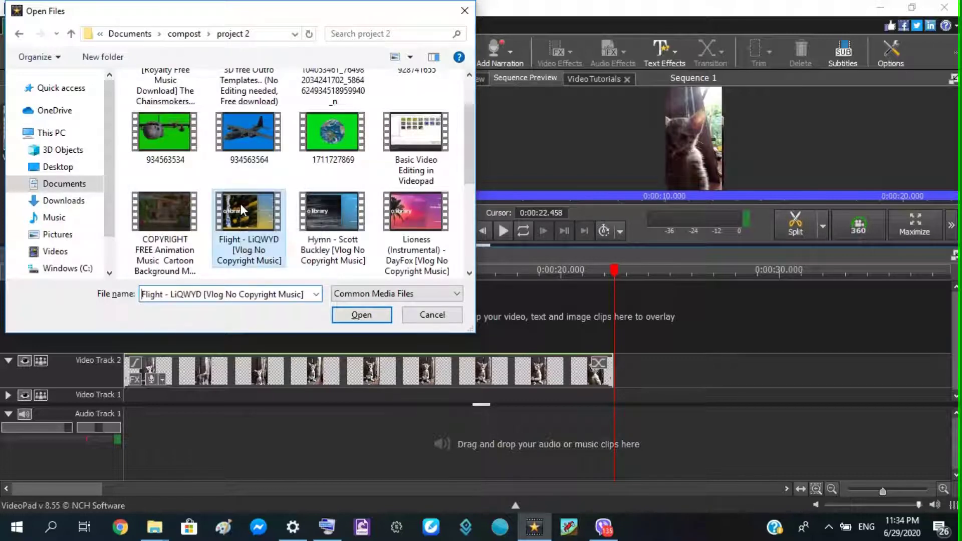
{"action": "left_click", "coordinate": [352, 317]}
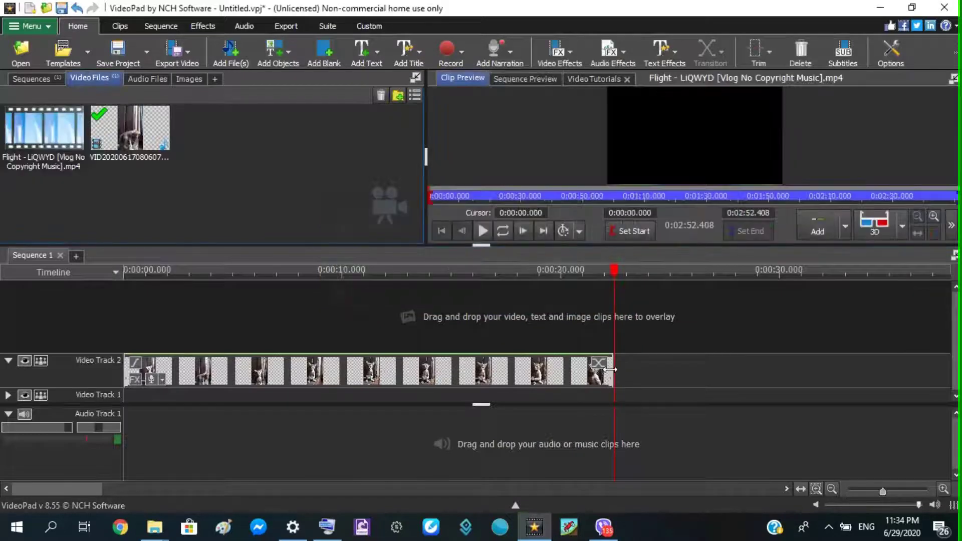
- Trim the cat clip's end to about 3.8 seconds, and add the Flight music video to the timeline right after it
{"action": "left_click", "coordinate": [128, 277]}
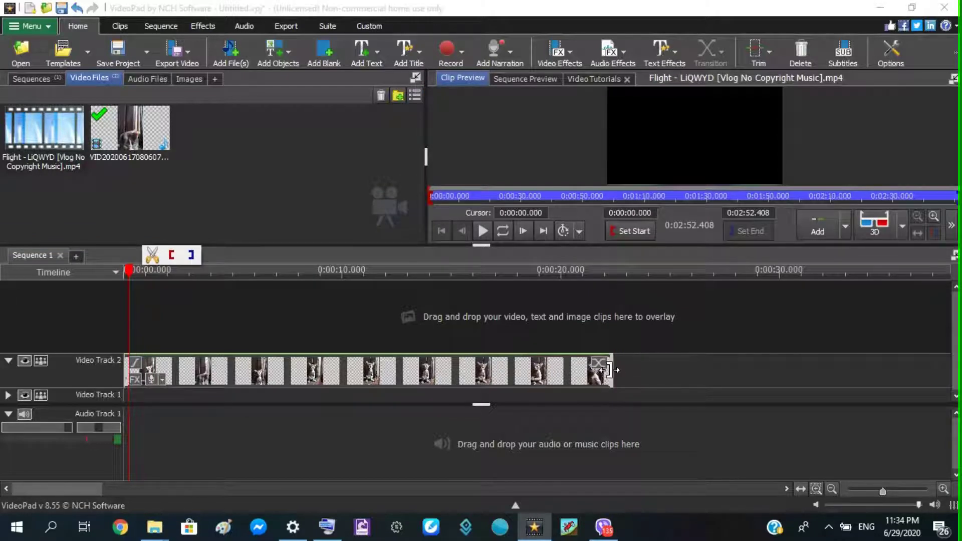
{"action": "left_click_drag", "start_coordinate": [609, 370], "coordinate": [203, 382]}
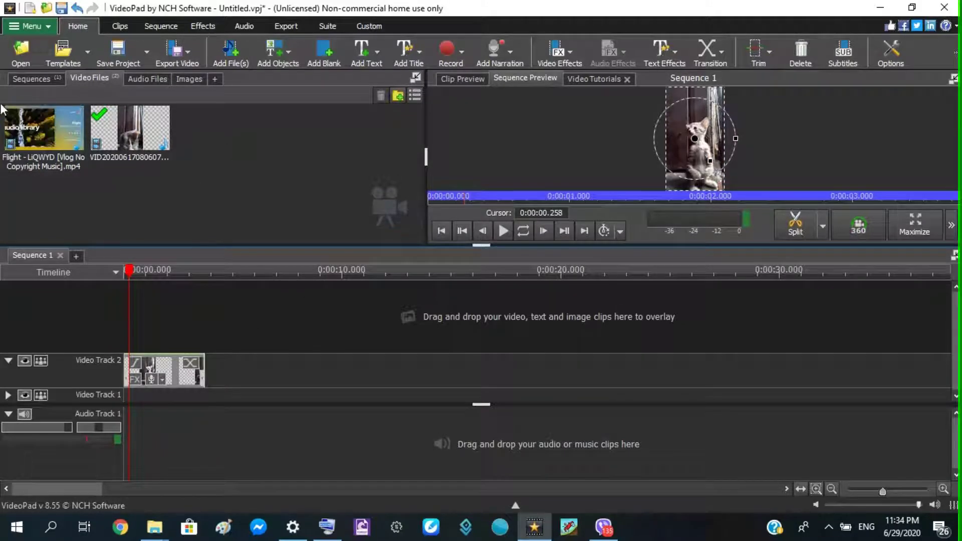
{"action": "left_click", "coordinate": [50, 144]}
{"action": "left_click_drag", "start_coordinate": [50, 145], "coordinate": [432, 313]}
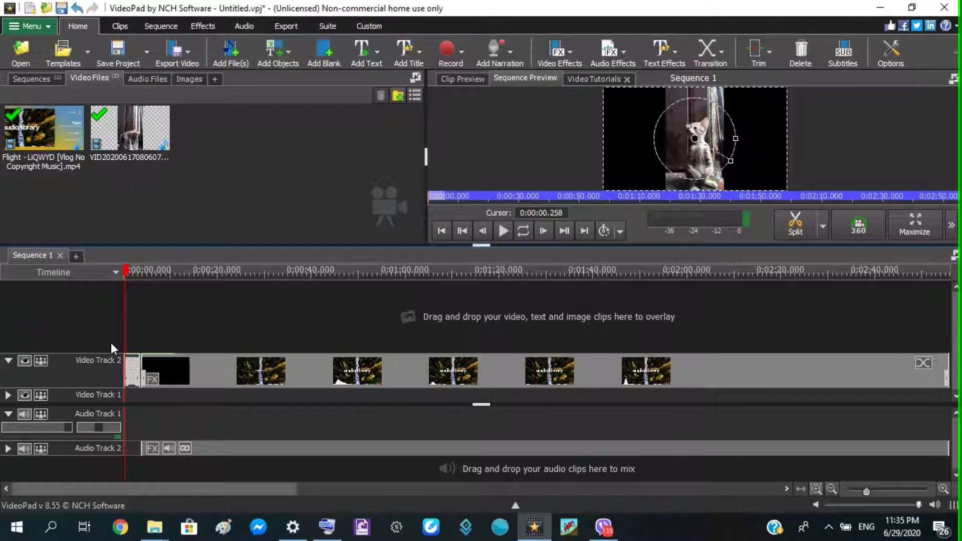
- Move the Flight clip to a new overlay track above the cat clip and trim its end to about 44 seconds
{"action": "left_click_drag", "start_coordinate": [552, 380], "coordinate": [518, 323]}
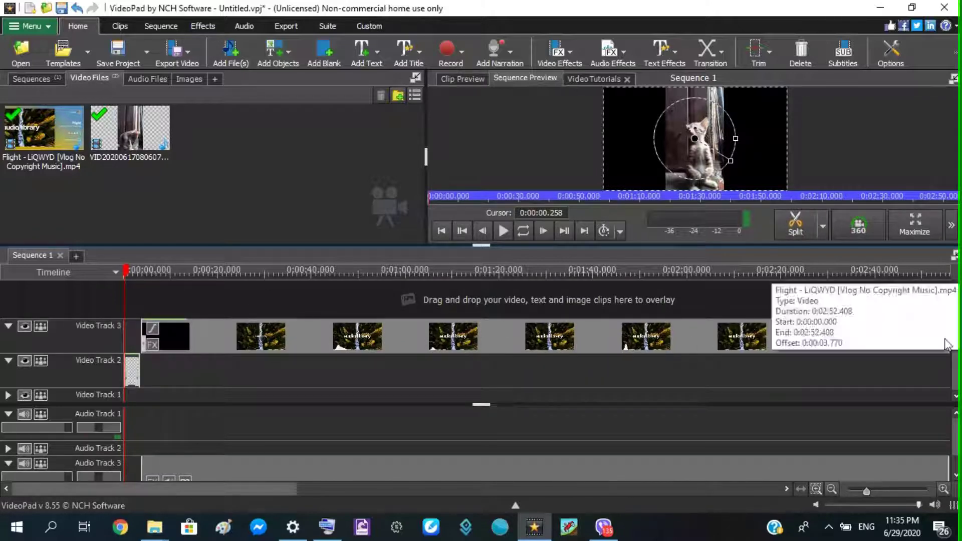
{"action": "left_click_drag", "start_coordinate": [946, 345], "coordinate": [368, 336]}
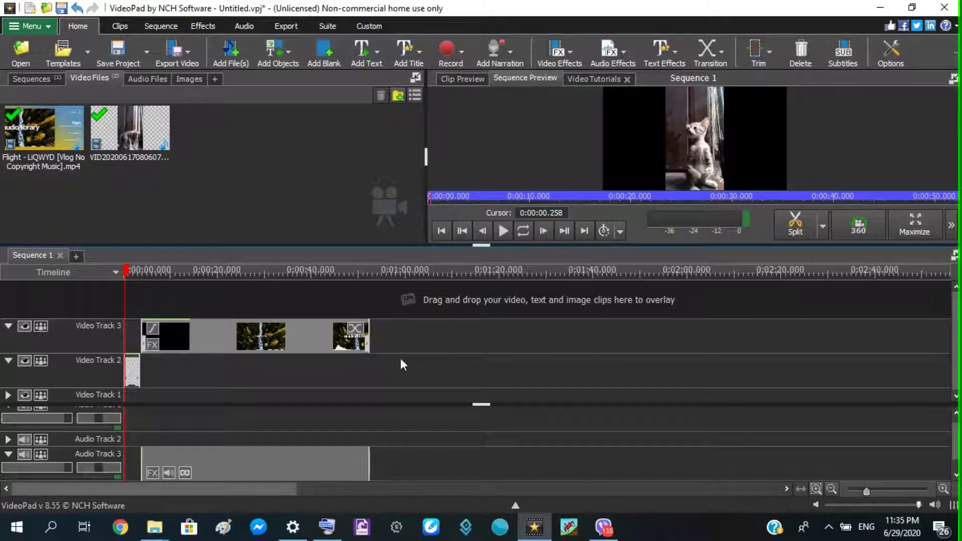
{"action": "left_click_drag", "start_coordinate": [368, 341], "coordinate": [330, 336]}
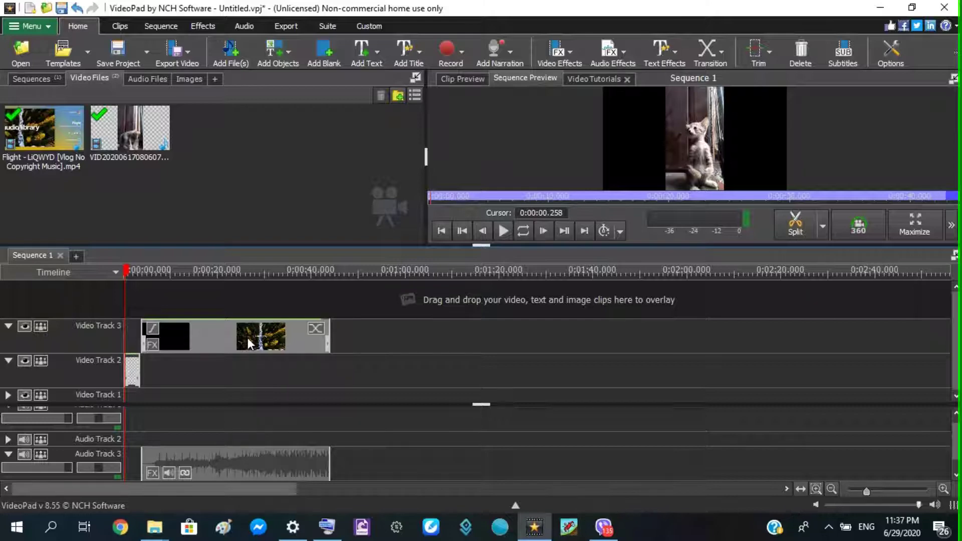
- Try moving the still-linked Flight video clip along Video Track 3 and onto the overlay area above it
{"action": "left_click_drag", "start_coordinate": [248, 338], "coordinate": [459, 338]}
{"action": "left_click_drag", "start_coordinate": [189, 336], "coordinate": [215, 289]}
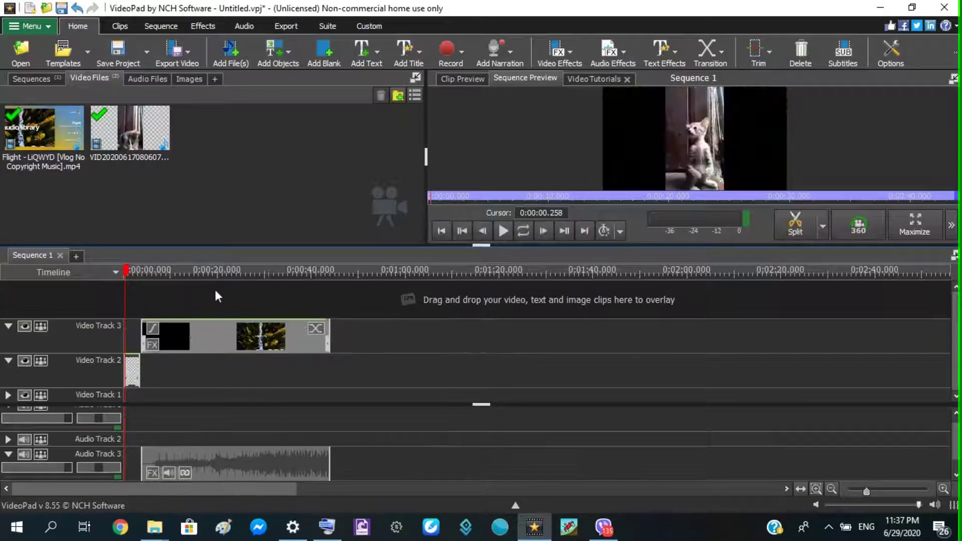
{"action": "left_click", "coordinate": [257, 273]}
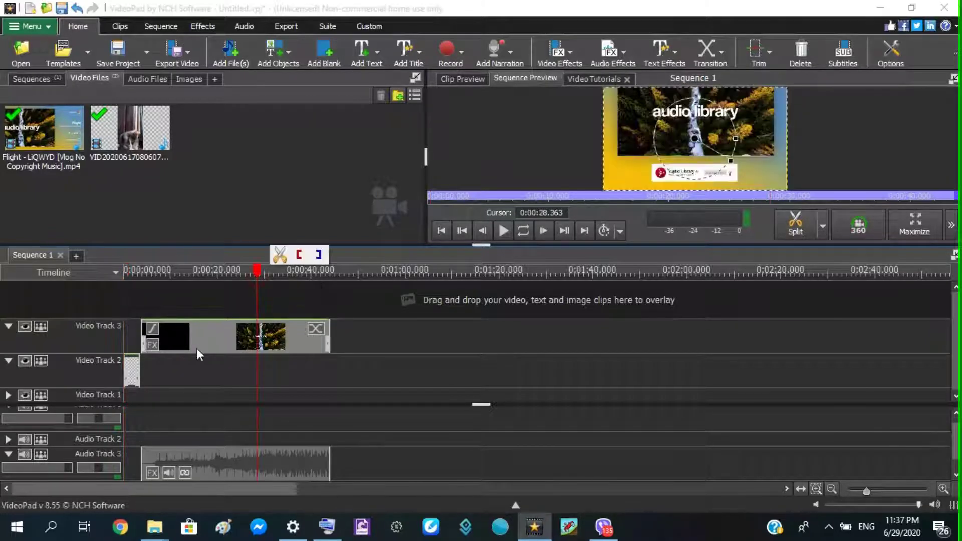
{"action": "left_click_drag", "start_coordinate": [194, 340], "coordinate": [317, 338]}
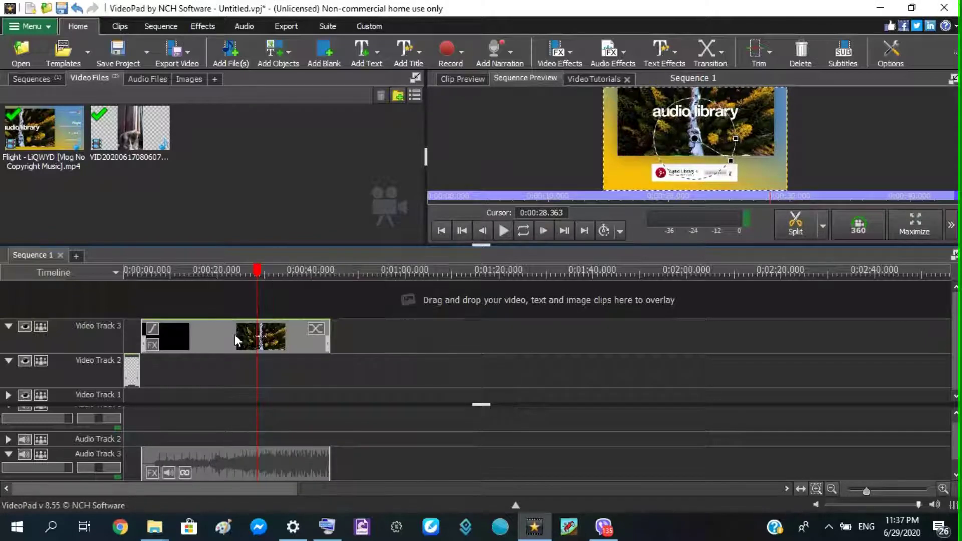
{"action": "left_click", "coordinate": [139, 280]}
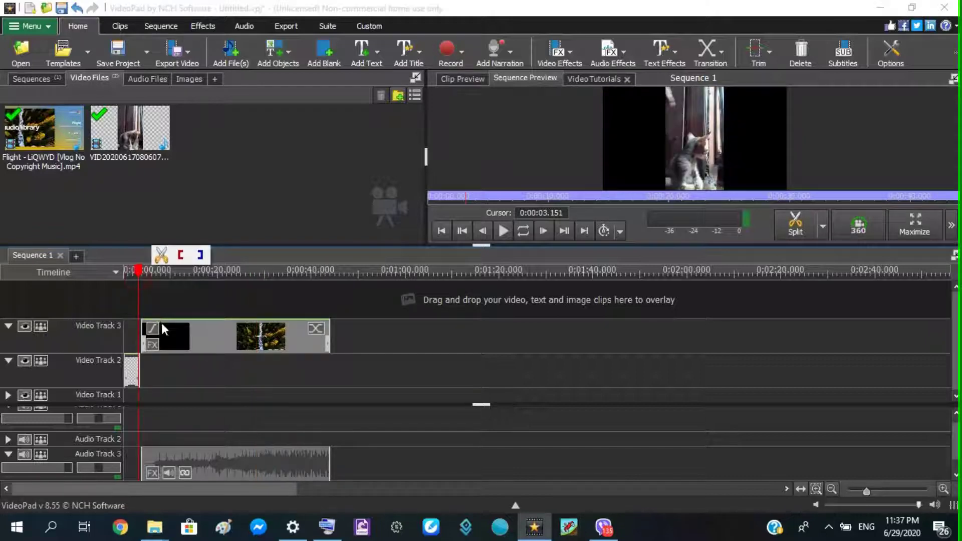
{"action": "left_click", "coordinate": [203, 343]}
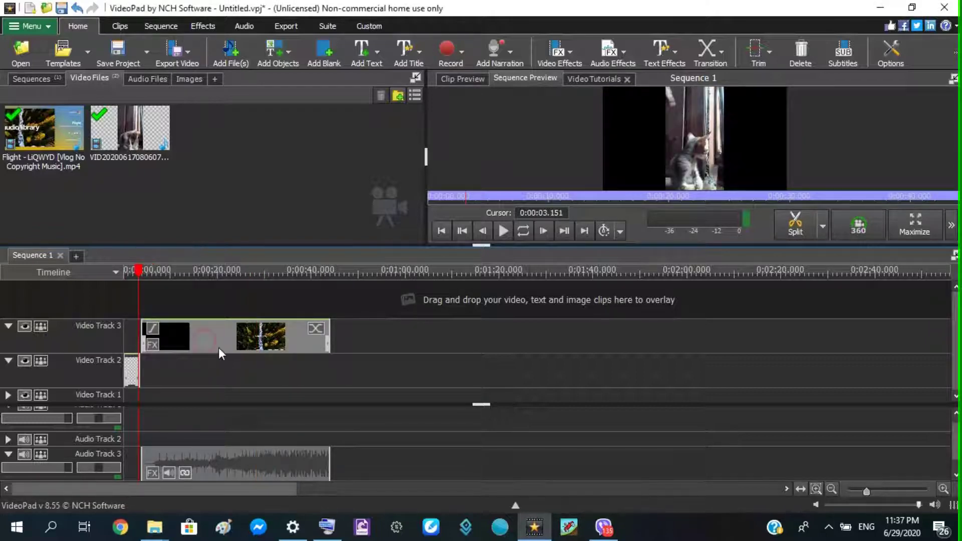
{"action": "left_click", "coordinate": [218, 373]}
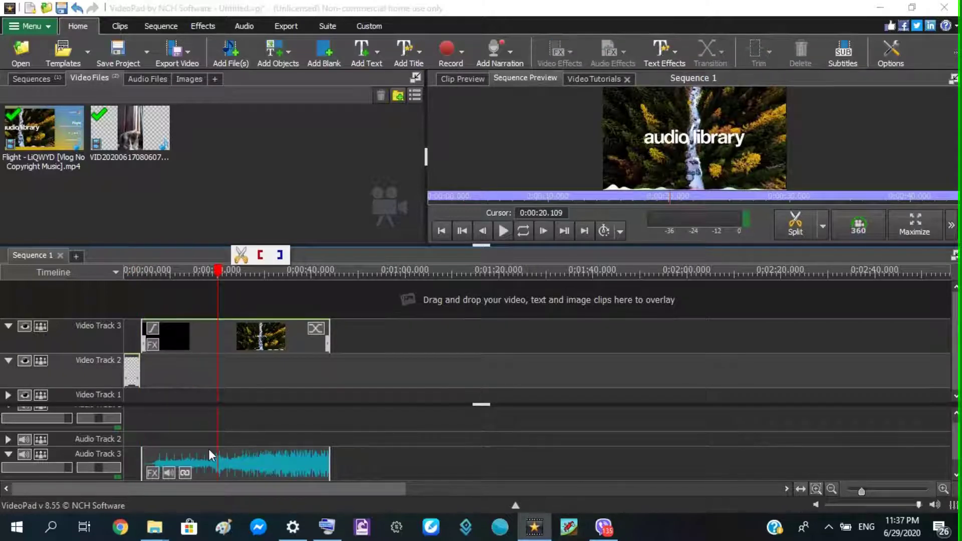
- Unlink the Flight clip from its audio and move the video part along Video Track 3 to start at about 44 seconds
{"action": "right_click", "coordinate": [229, 368]}
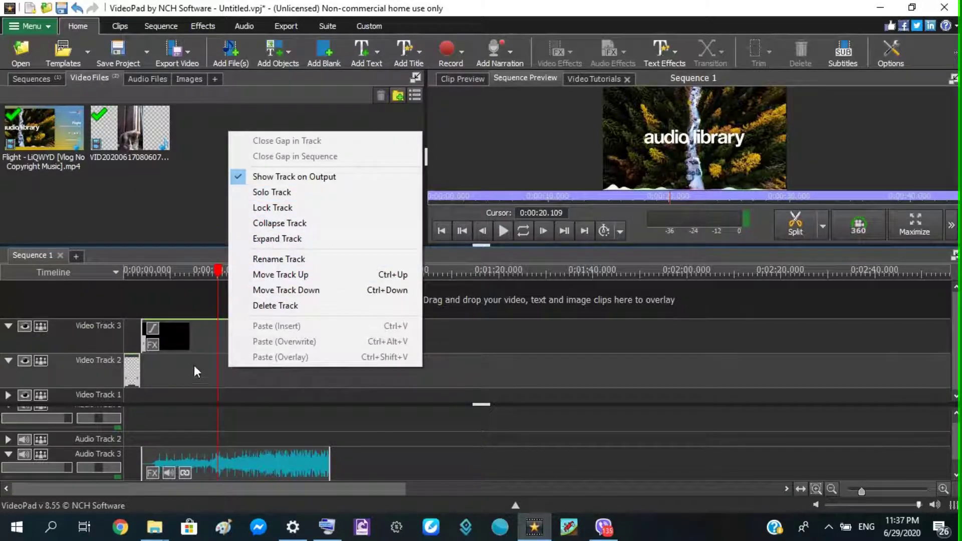
{"action": "left_click", "coordinate": [218, 344]}
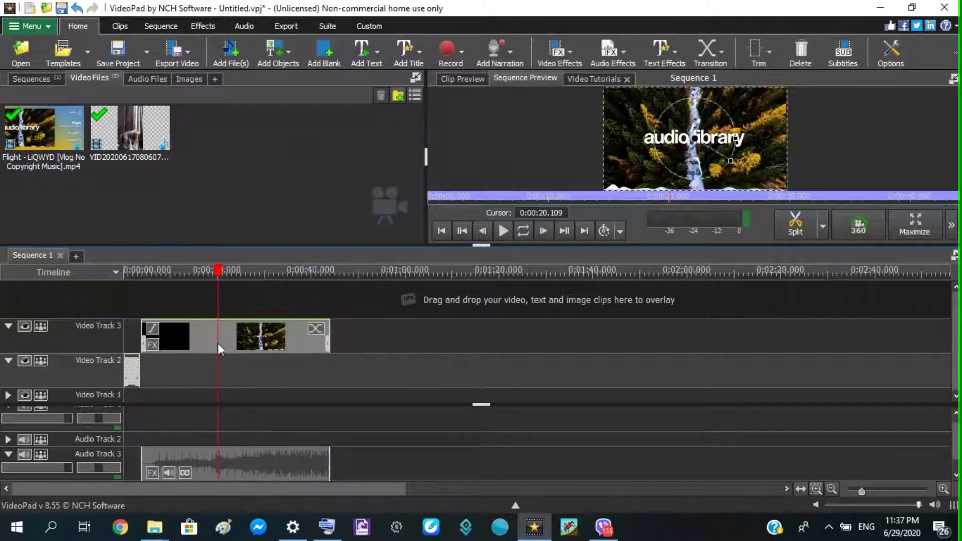
{"action": "right_click", "coordinate": [245, 335]}
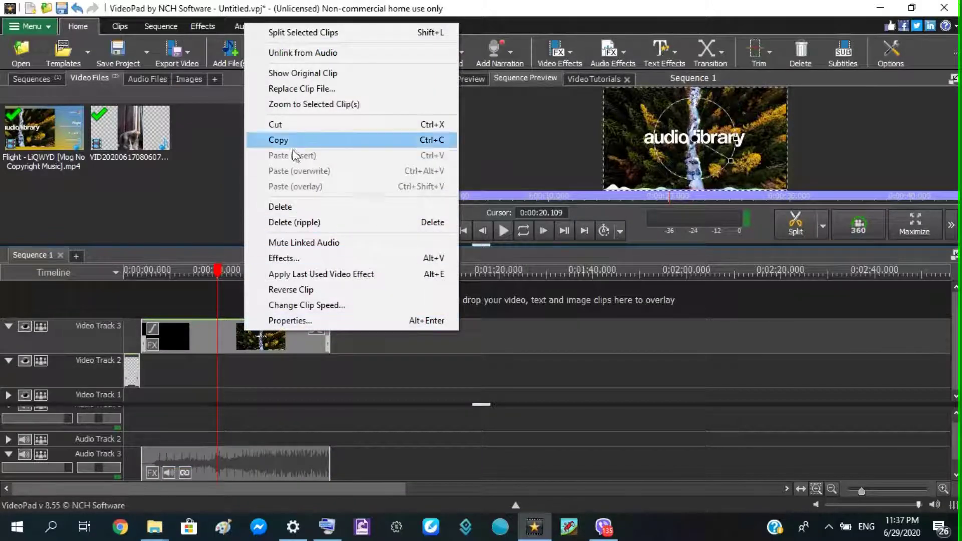
{"action": "left_click", "coordinate": [296, 52]}
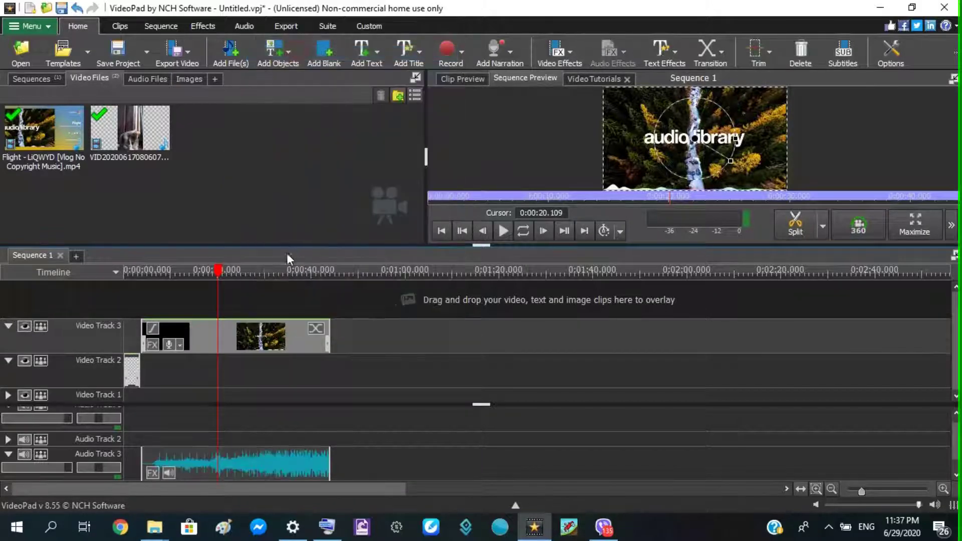
{"action": "left_click_drag", "start_coordinate": [245, 342], "coordinate": [537, 340]}
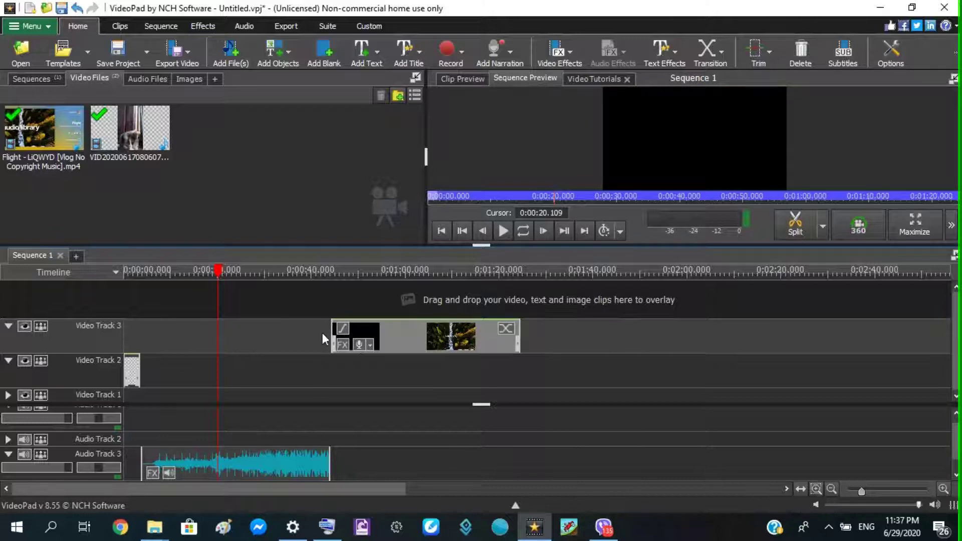
- Trim the Flight audio's end to about 40 seconds, and delete the timeline range from 0:43.369 to 1:24.768 containing the Flight video
{"action": "left_click_drag", "start_coordinate": [327, 469], "coordinate": [311, 469]}
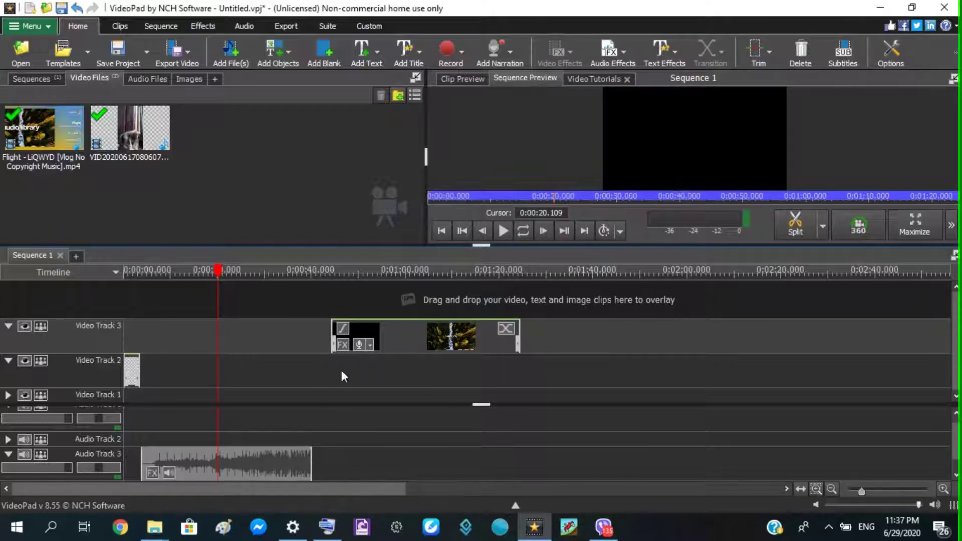
{"action": "left_click", "coordinate": [327, 275]}
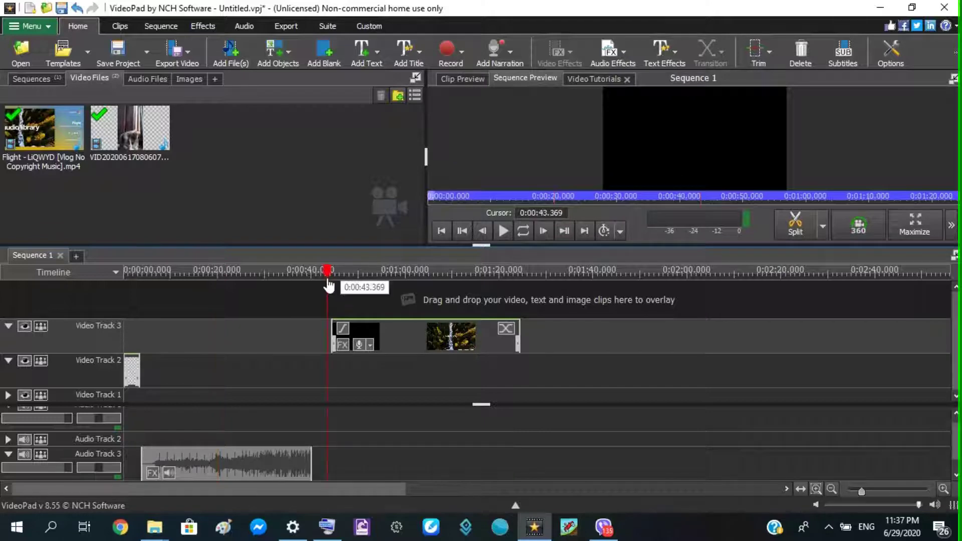
{"action": "left_click_drag", "start_coordinate": [327, 317], "coordinate": [522, 296]}
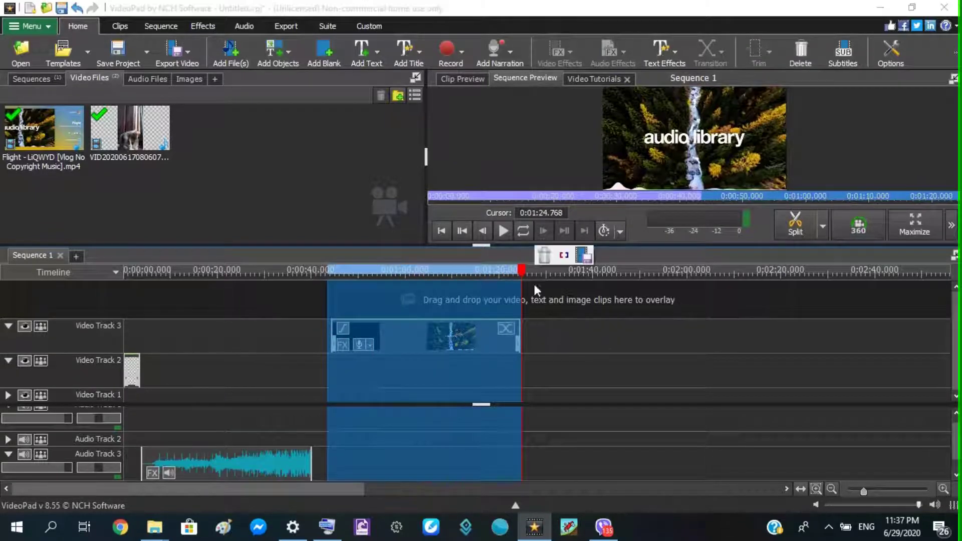
{"action": "left_click", "coordinate": [541, 257]}
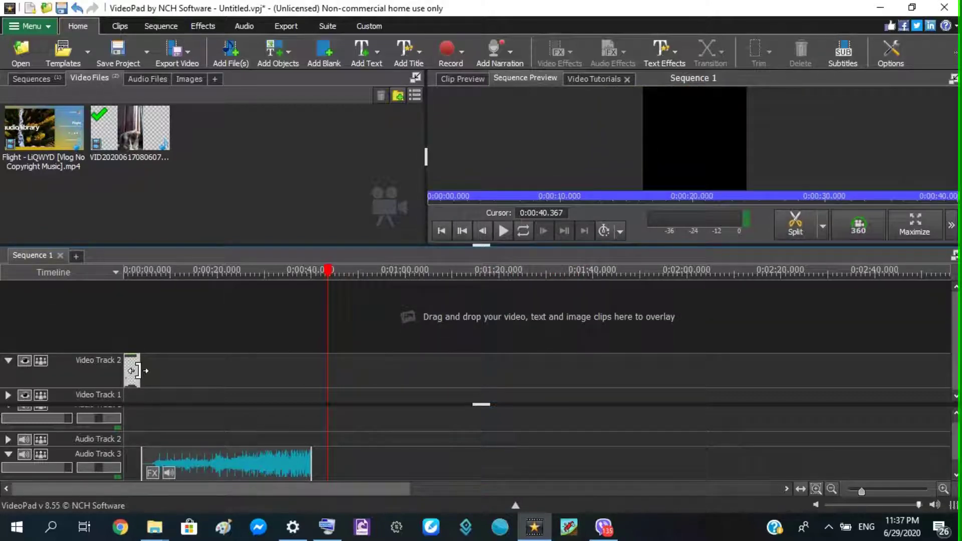
- Extend the cat clip back to about 30 seconds, and align both the clip and the Flight audio with the timeline's start
{"action": "left_click_drag", "start_coordinate": [147, 371], "coordinate": [329, 378]}
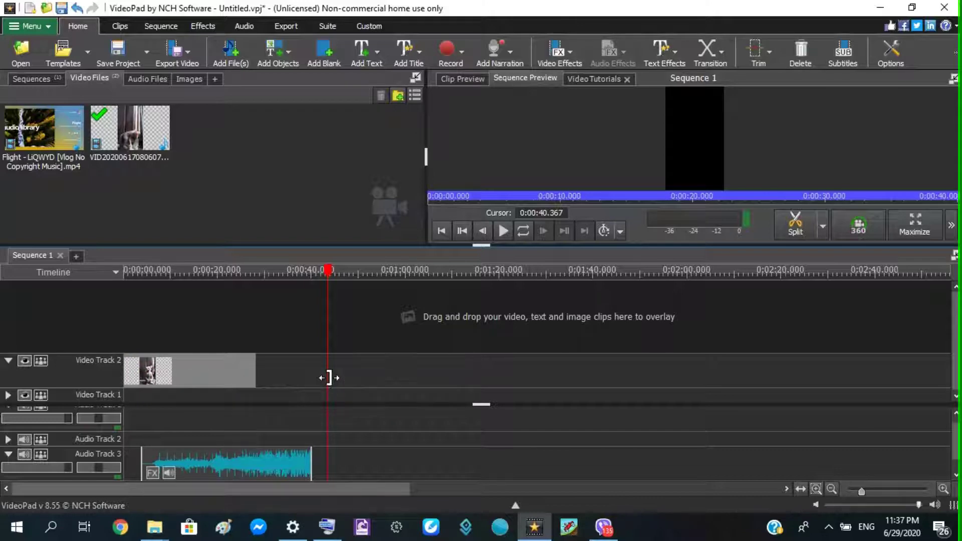
{"action": "left_click_drag", "start_coordinate": [240, 468], "coordinate": [221, 468]}
{"action": "left_click_drag", "start_coordinate": [251, 369], "coordinate": [368, 371]}
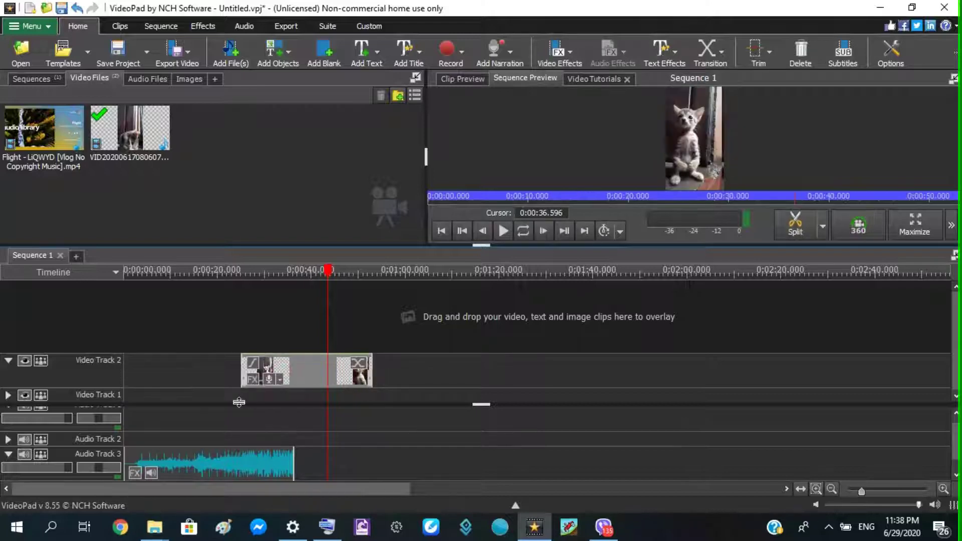
{"action": "left_click_drag", "start_coordinate": [240, 371], "coordinate": [133, 383]}
{"action": "left_click_drag", "start_coordinate": [291, 375], "coordinate": [188, 382]}
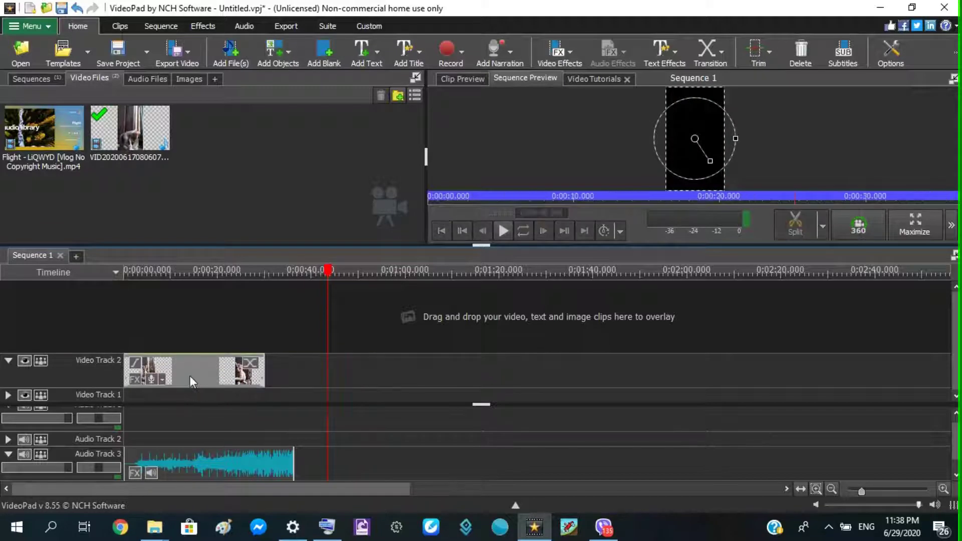
- Check the cat clip's end at about 30 seconds, and play the sequence with the music from near its start
{"action": "left_click", "coordinate": [120, 277]}
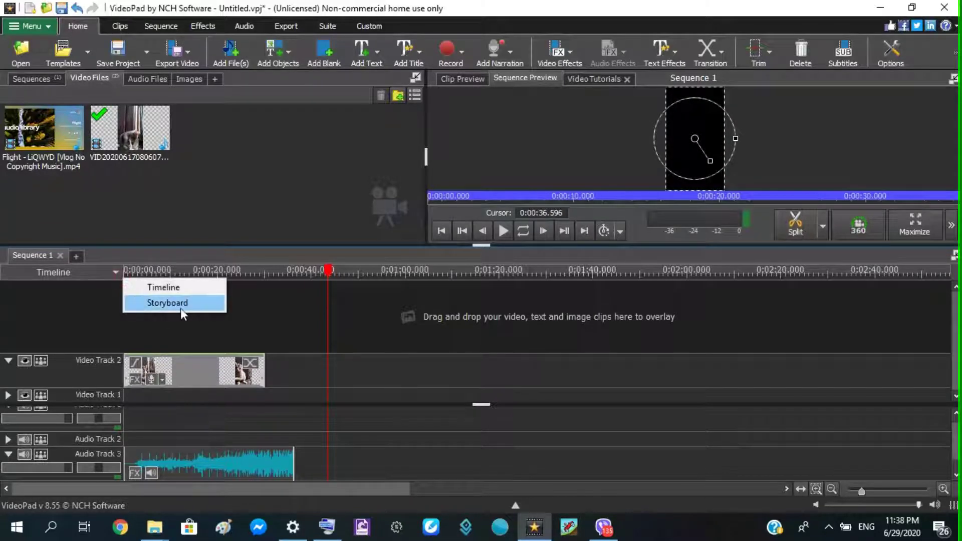
{"action": "left_click", "coordinate": [263, 275]}
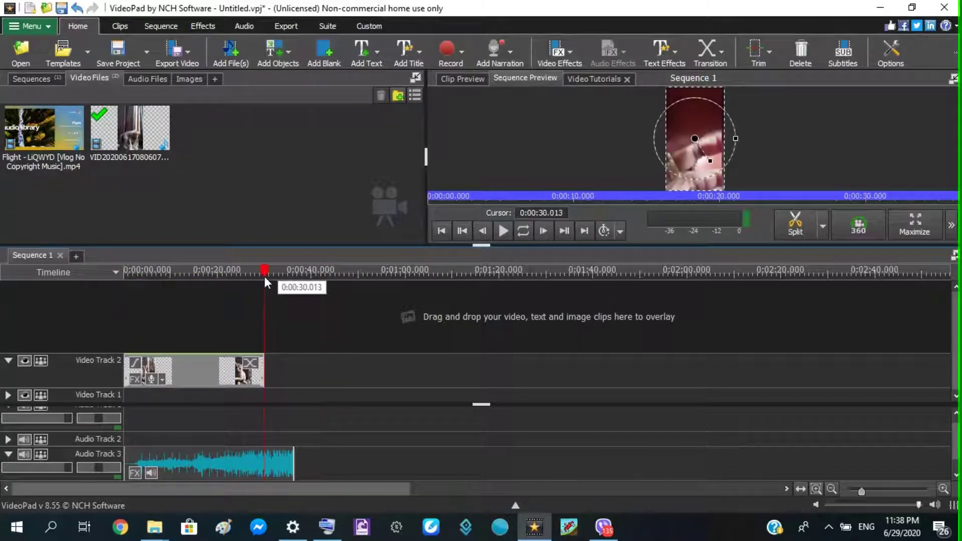
{"action": "left_click", "coordinate": [126, 277]}
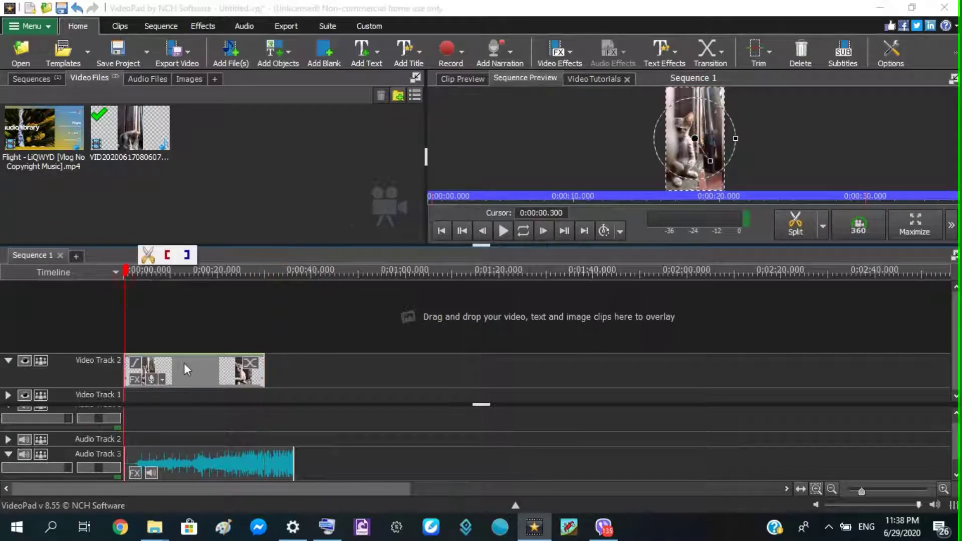
{"action": "left_click", "coordinate": [264, 381]}
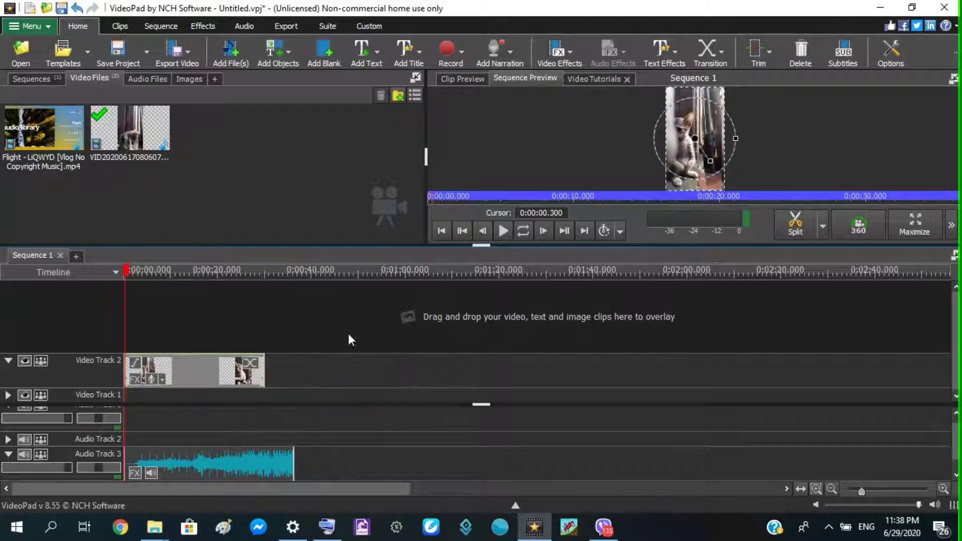
{"action": "left_click", "coordinate": [501, 231]}
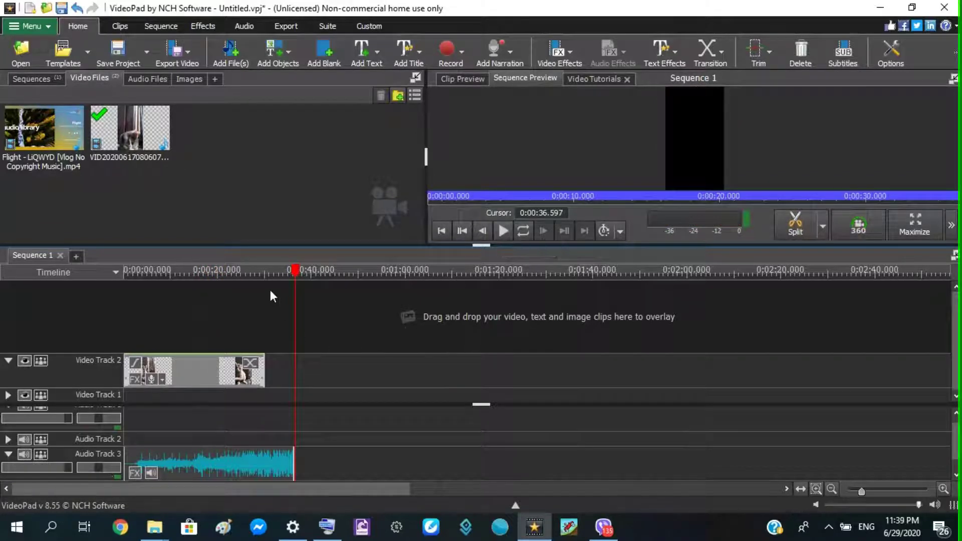
- Add a The Wave text clip reading "subscribe" at the cat clip's end, about 30 seconds into the timeline
{"action": "left_click", "coordinate": [266, 280]}
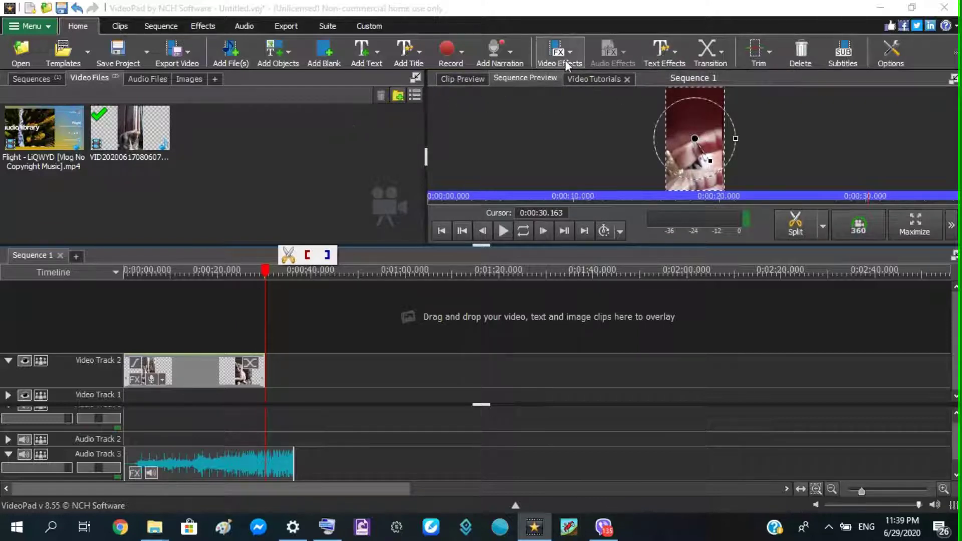
{"action": "left_click", "coordinate": [667, 52]}
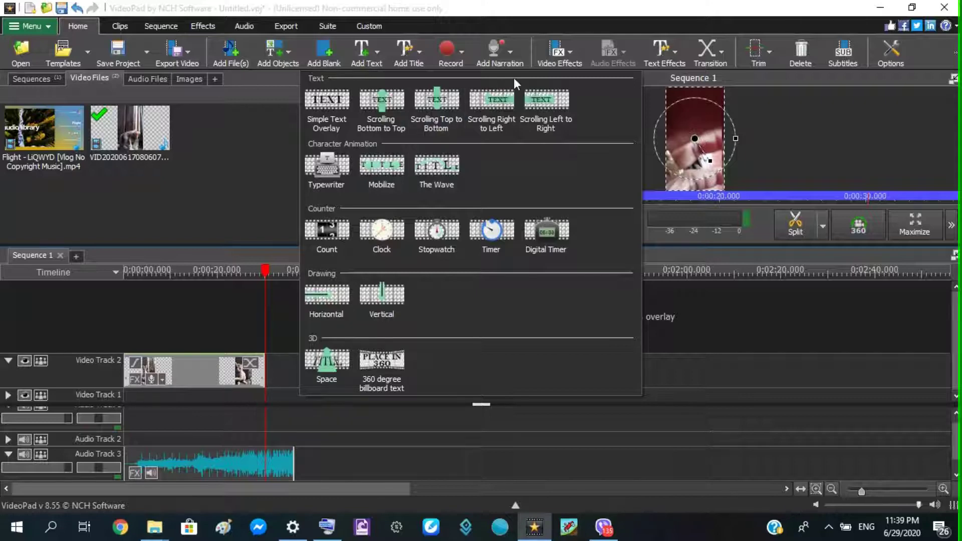
{"action": "left_click", "coordinate": [448, 164]}
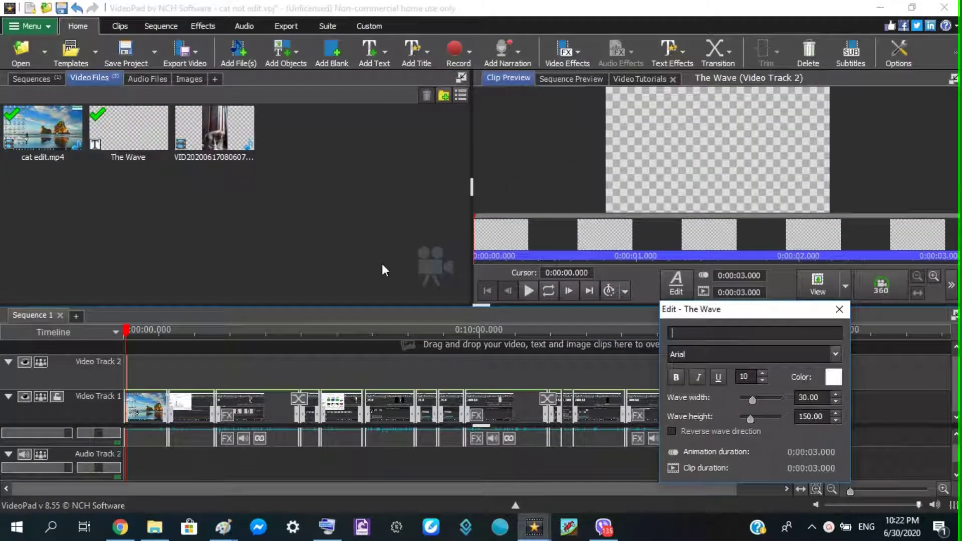
{"action": "type", "text": "subscri"}
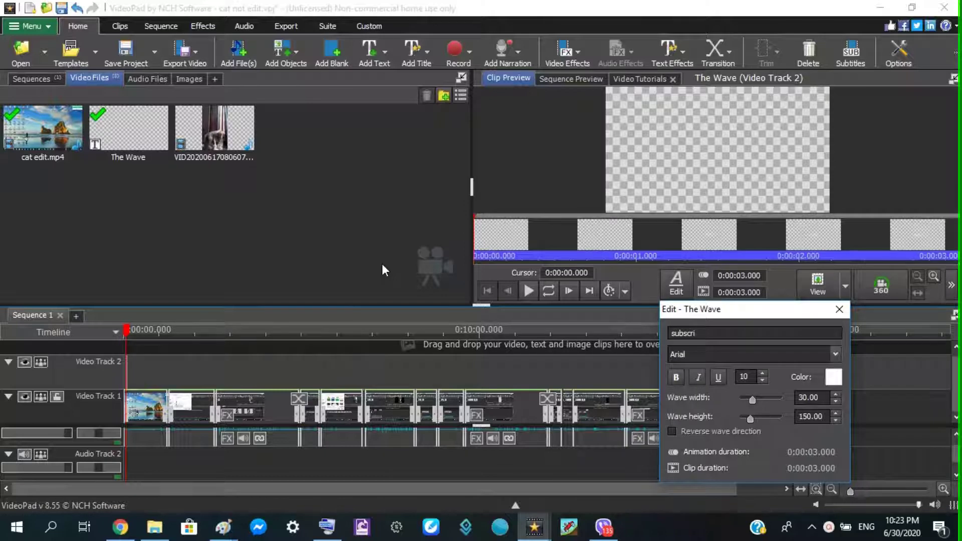
{"action": "type", "text": "be"}
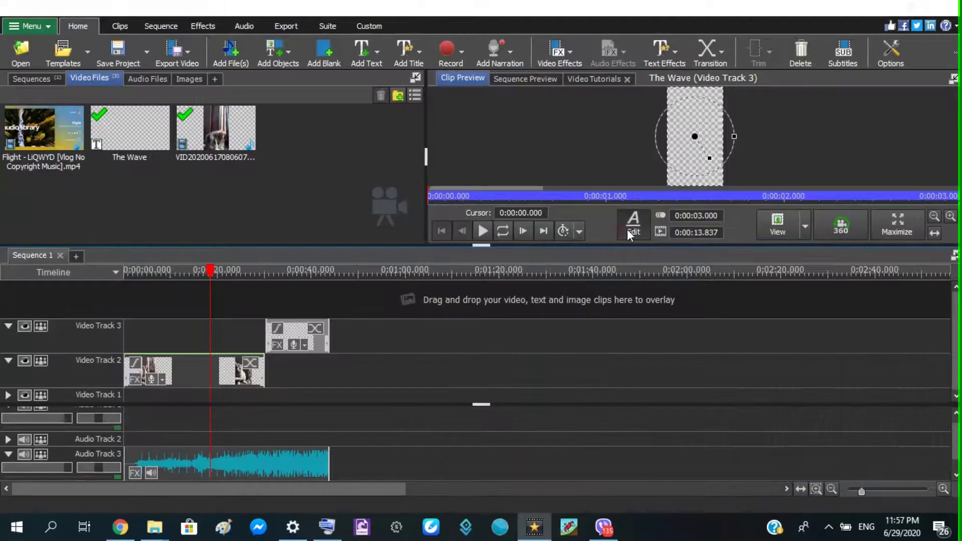
- Change the font of the "subscribe" text to Corbel
{"action": "left_click", "coordinate": [630, 228]}
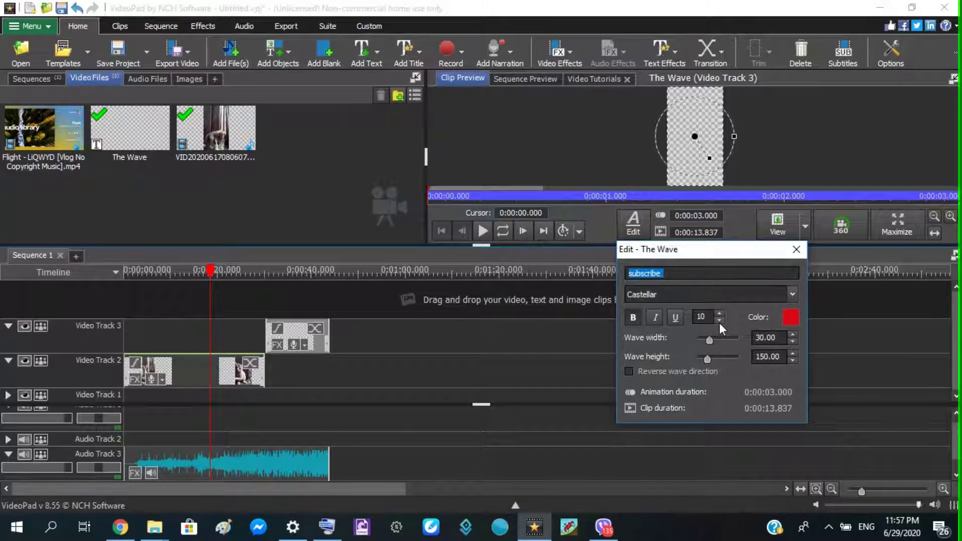
{"action": "left_click", "coordinate": [793, 294]}
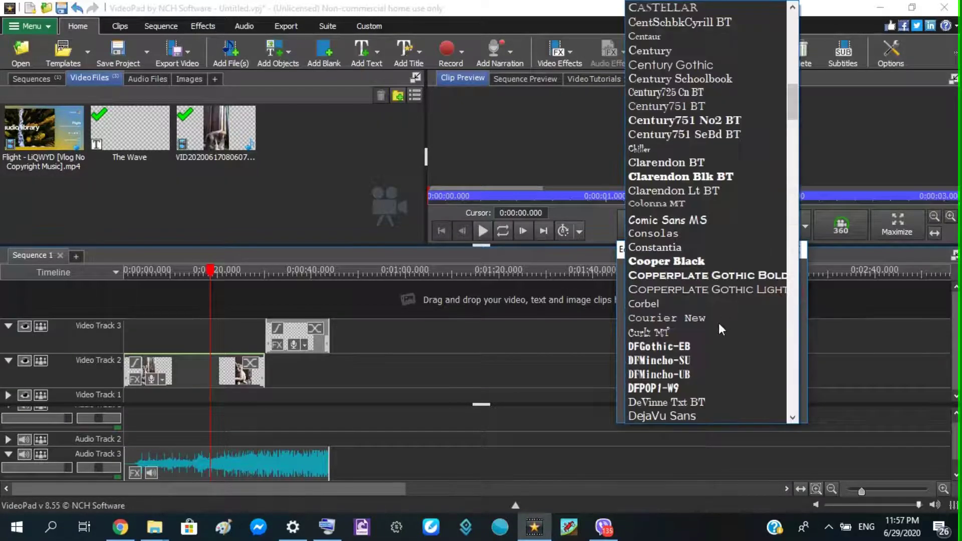
{"action": "left_click", "coordinate": [645, 303]}
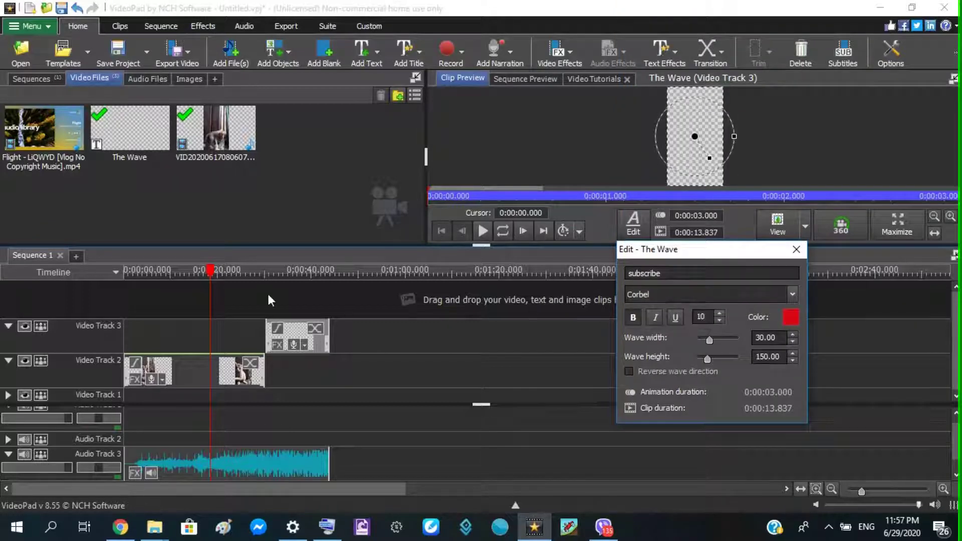
- Preview the animated text clip on its own, and play the whole sequence from about 21 seconds to its end
{"action": "left_click", "coordinate": [480, 231]}
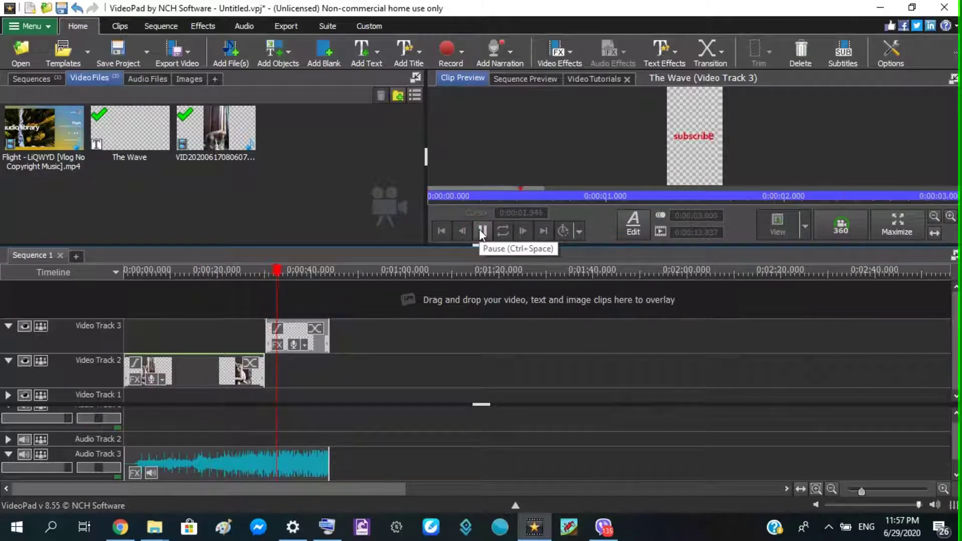
{"action": "left_click", "coordinate": [255, 282]}
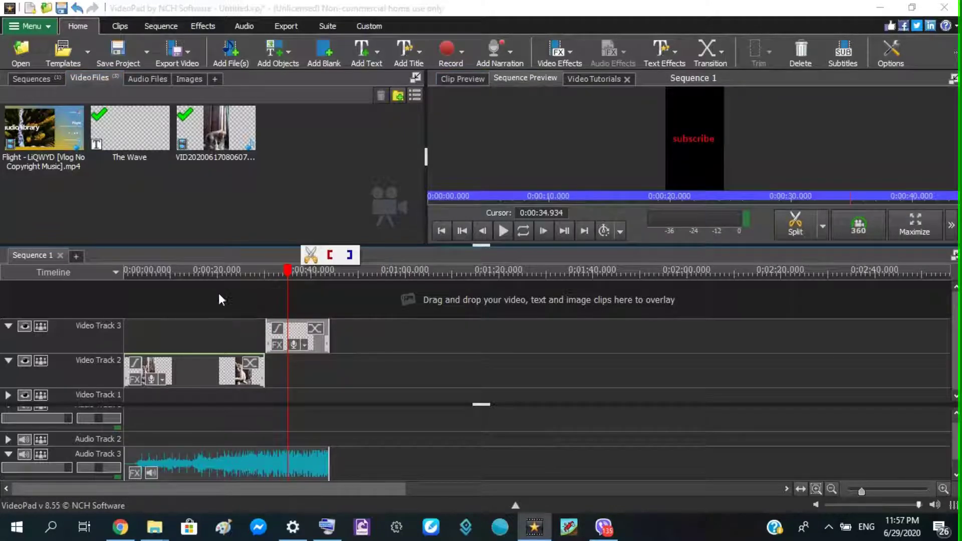
{"action": "left_click", "coordinate": [222, 277]}
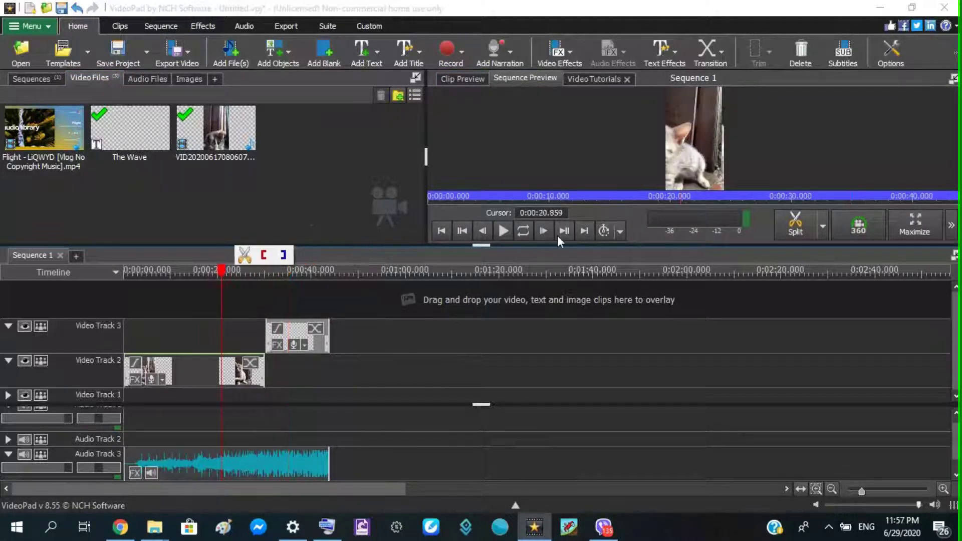
{"action": "left_click", "coordinate": [499, 232]}
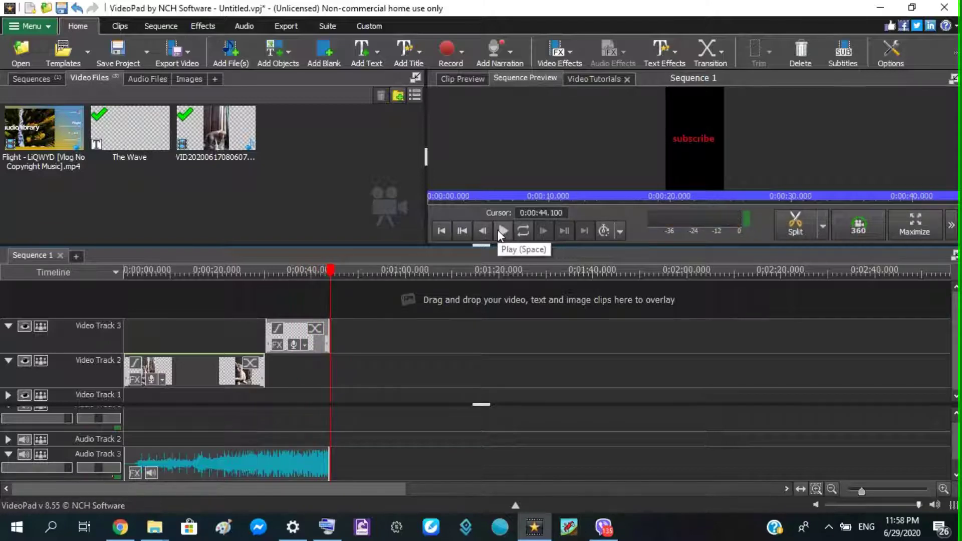
{"action": "left_click", "coordinate": [194, 280]}
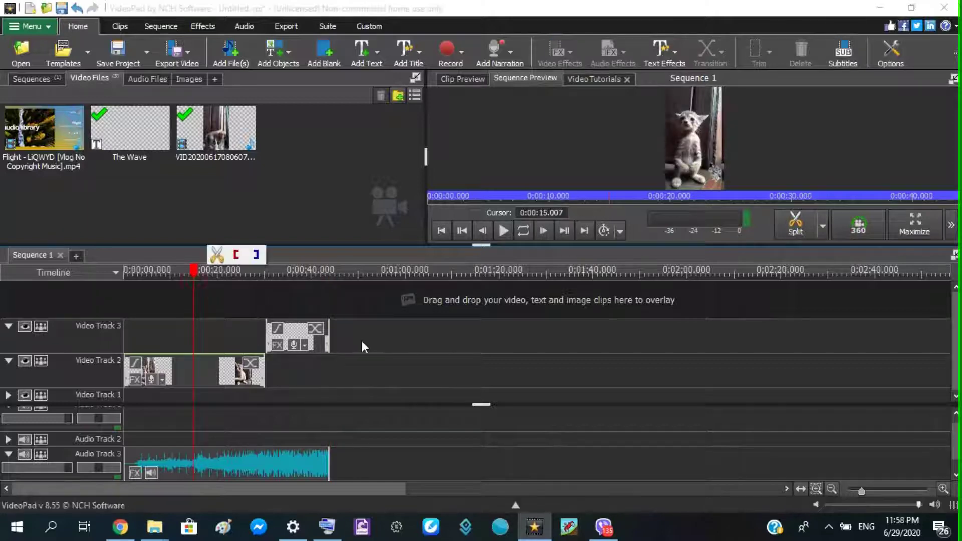
- Trim the text clip and the Flight audio to end at about 40 seconds, keeping the audio aligned with the timeline's start
{"action": "mouse_move", "coordinate": [330, 336]}
{"action": "left_mouse_down"}
{"action": "mouse_move", "coordinate": [341, 337]}
{"action": "mouse_move", "coordinate": [314, 344]}
{"action": "left_mouse_up"}
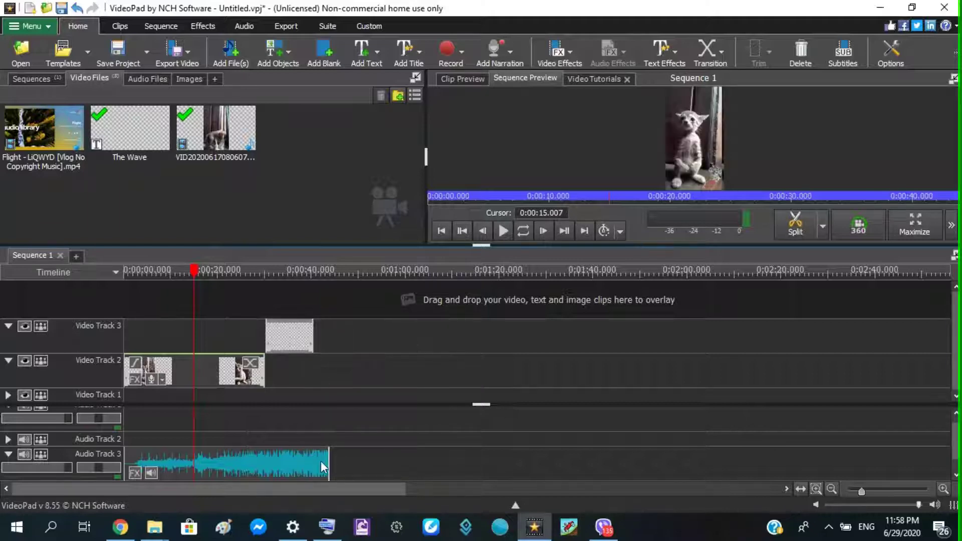
{"action": "left_click_drag", "start_coordinate": [324, 465], "coordinate": [316, 470]}
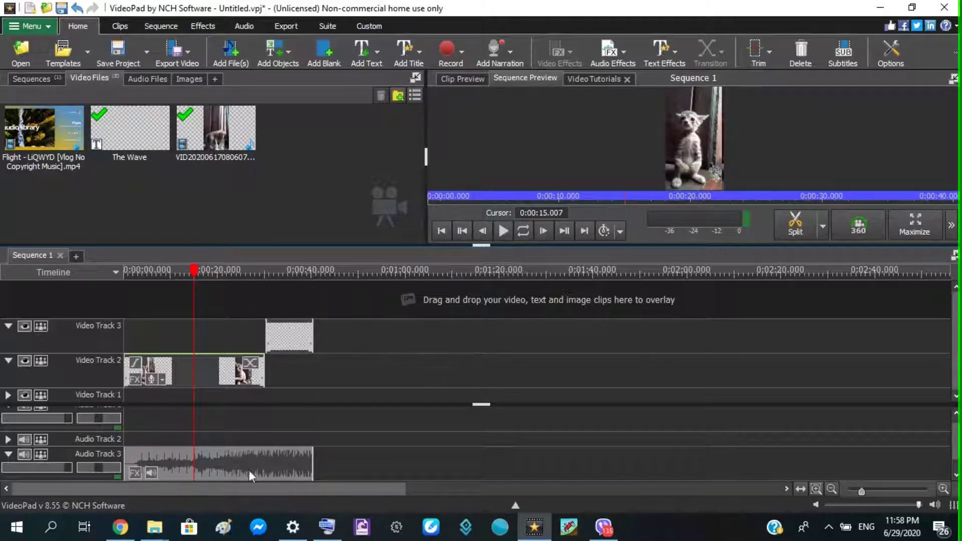
{"action": "left_click_drag", "start_coordinate": [239, 471], "coordinate": [474, 470]}
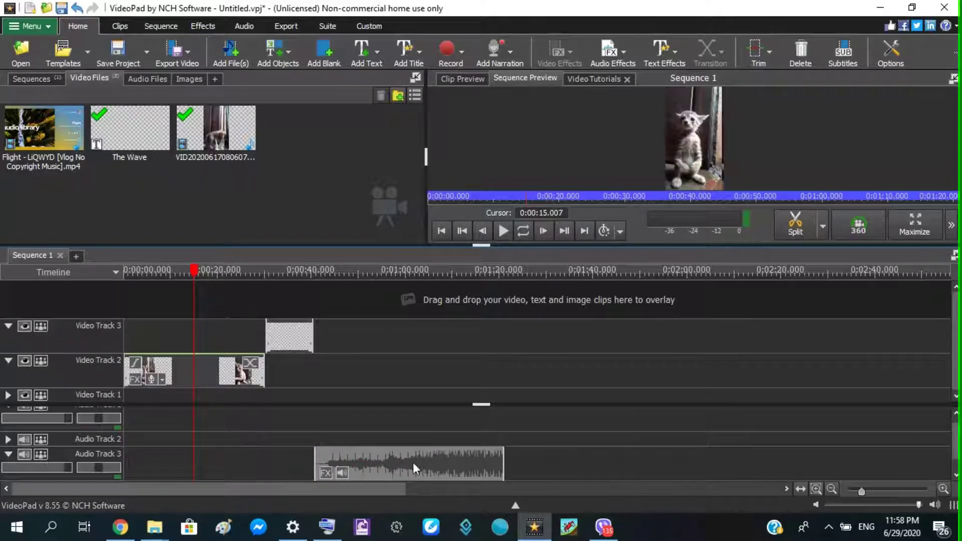
{"action": "left_click_drag", "start_coordinate": [412, 461], "coordinate": [216, 465]}
- Play the opening seconds of the sequence with the music, and pause at about 5 seconds
{"action": "left_click", "coordinate": [503, 230]}
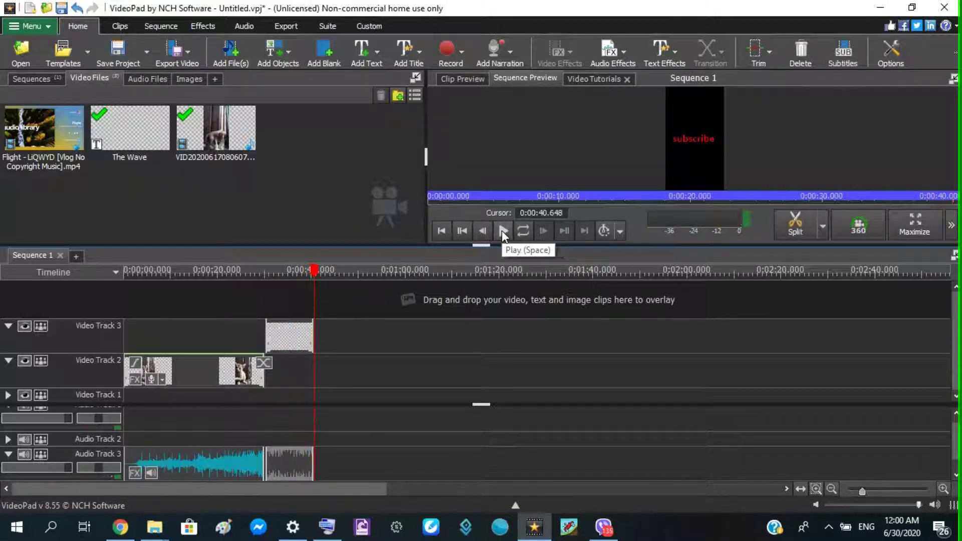
{"action": "left_click", "coordinate": [501, 231]}
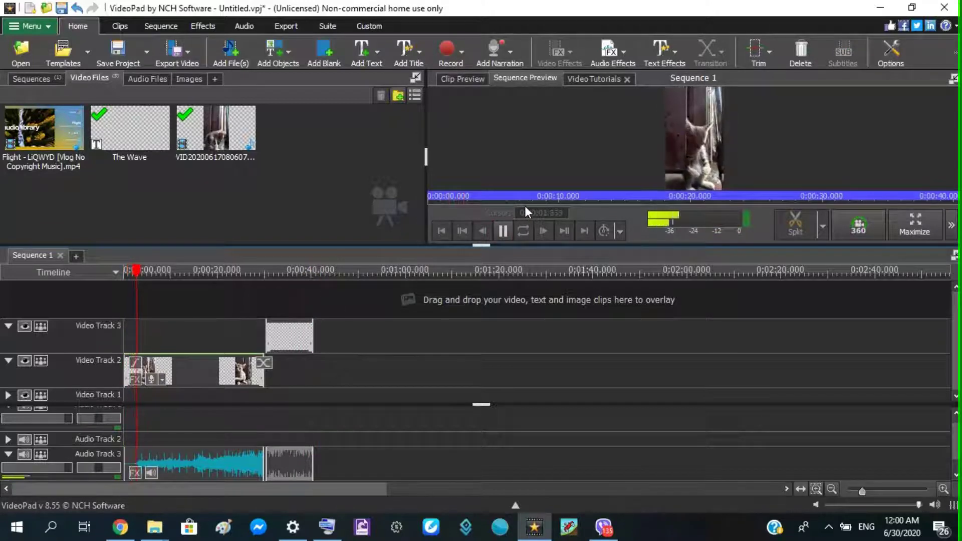
{"action": "left_click", "coordinate": [502, 231]}
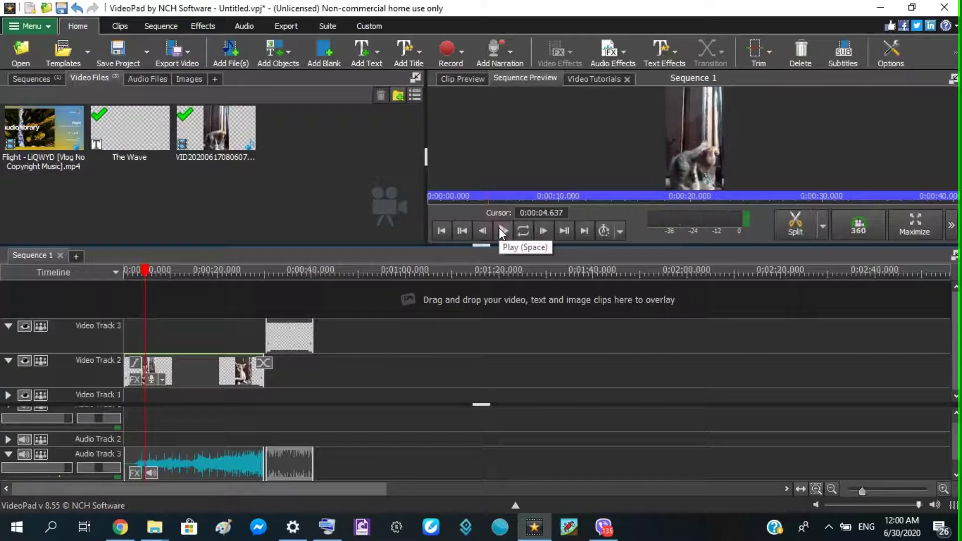
- Move the text clip onto Video Track 2 directly after the cat clip, and rejoin the second Flight audio piece to the first
{"action": "left_click_drag", "start_coordinate": [285, 337], "coordinate": [292, 373]}
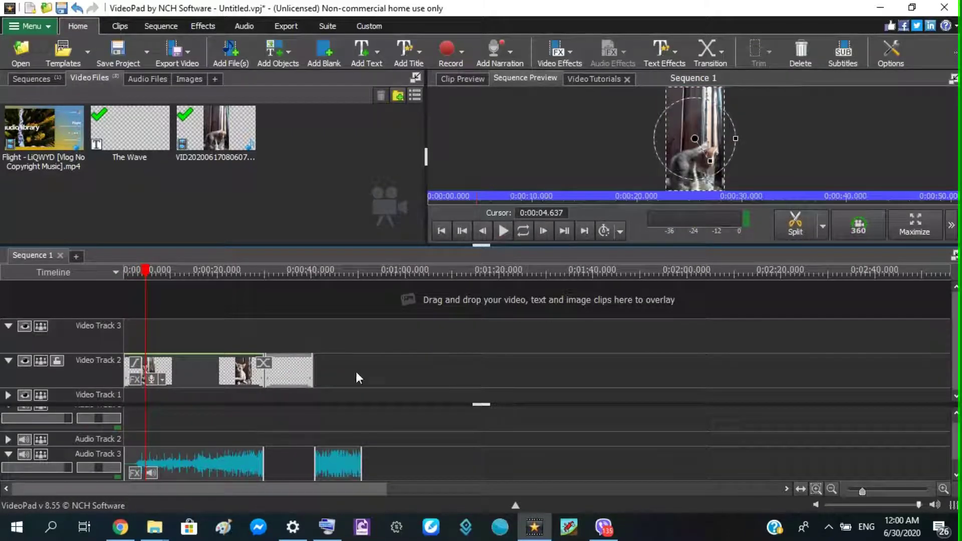
{"action": "left_click_drag", "start_coordinate": [329, 465], "coordinate": [279, 478]}
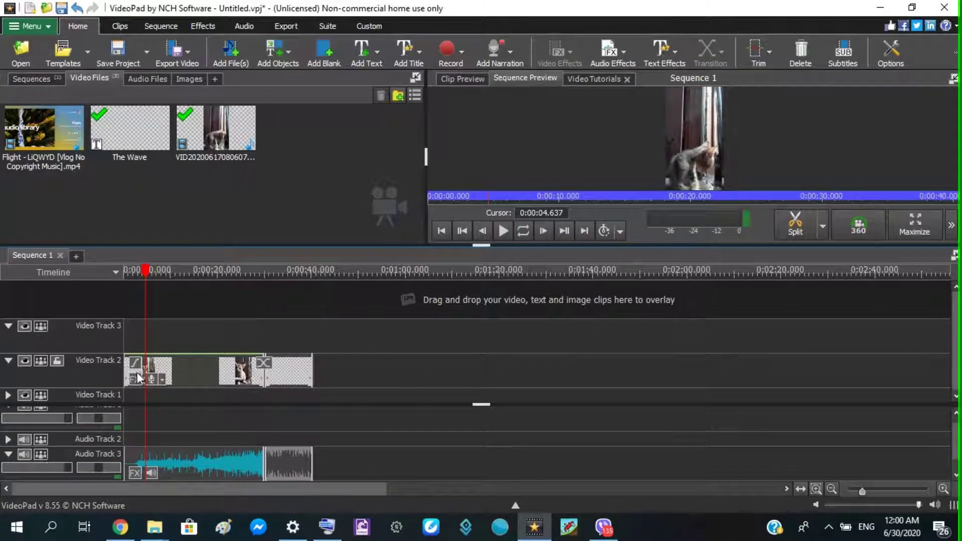
- Apply a Page Curl transition between the cat clip and the text clip, lasting 2.5 seconds and starting from the Bottom Right corner
{"action": "left_click", "coordinate": [261, 363]}
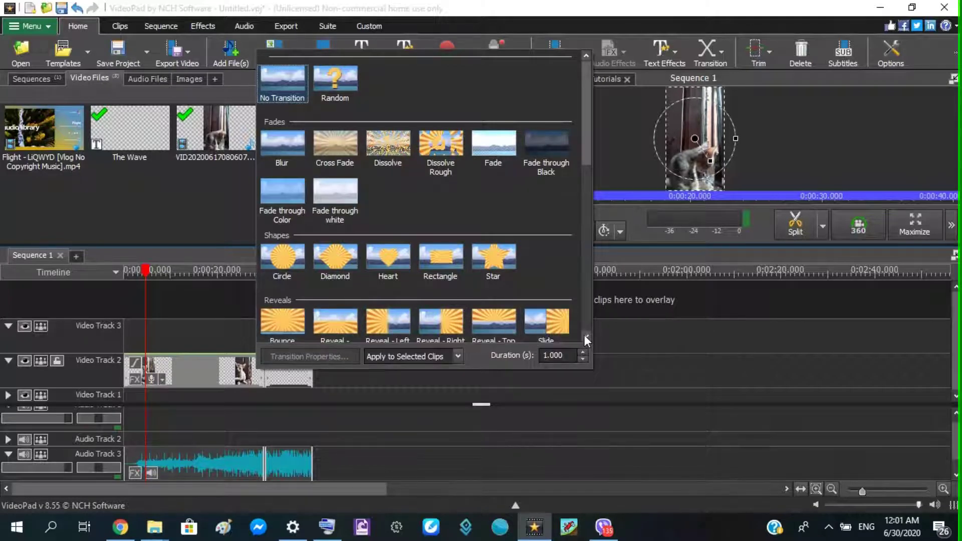
{"action": "scroll", "coordinate": [584, 335], "scroll_direction": "down", "scroll_amount": 3}
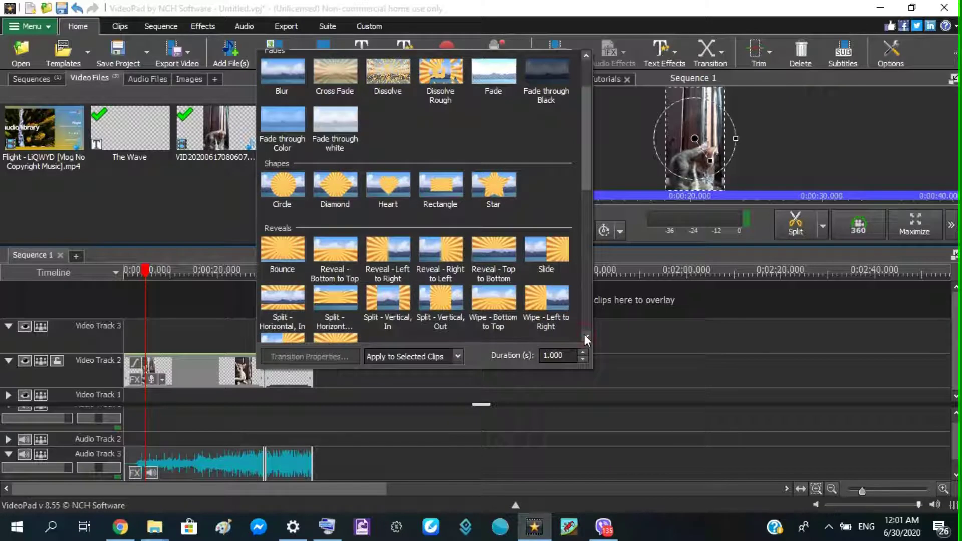
{"action": "scroll", "coordinate": [585, 334], "scroll_direction": "down", "scroll_amount": 2}
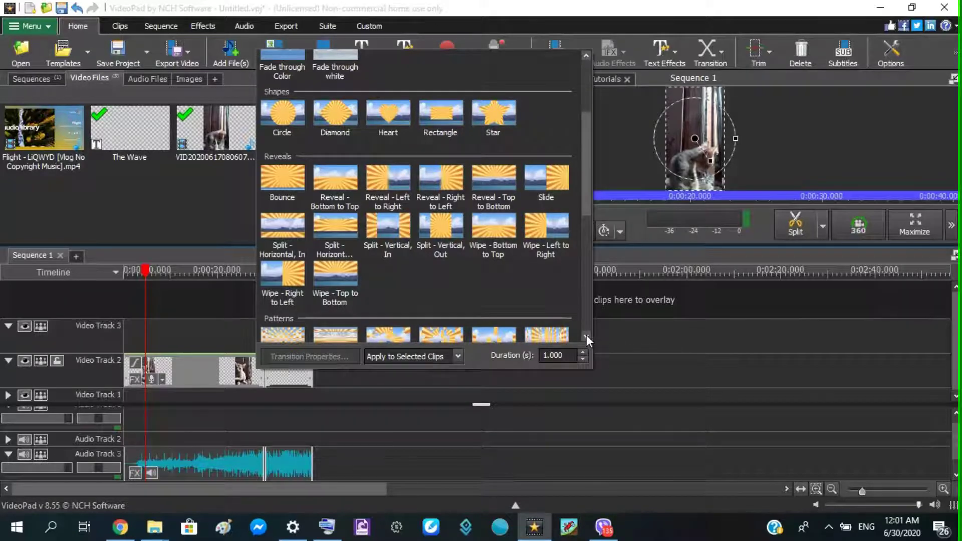
{"action": "scroll", "coordinate": [587, 335], "scroll_direction": "down", "scroll_amount": 10}
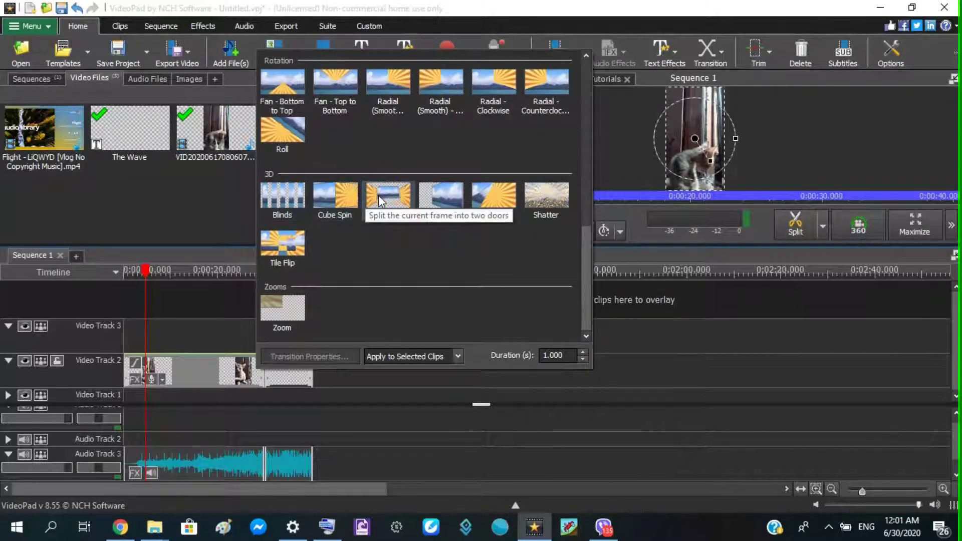
{"action": "left_click", "coordinate": [433, 198]}
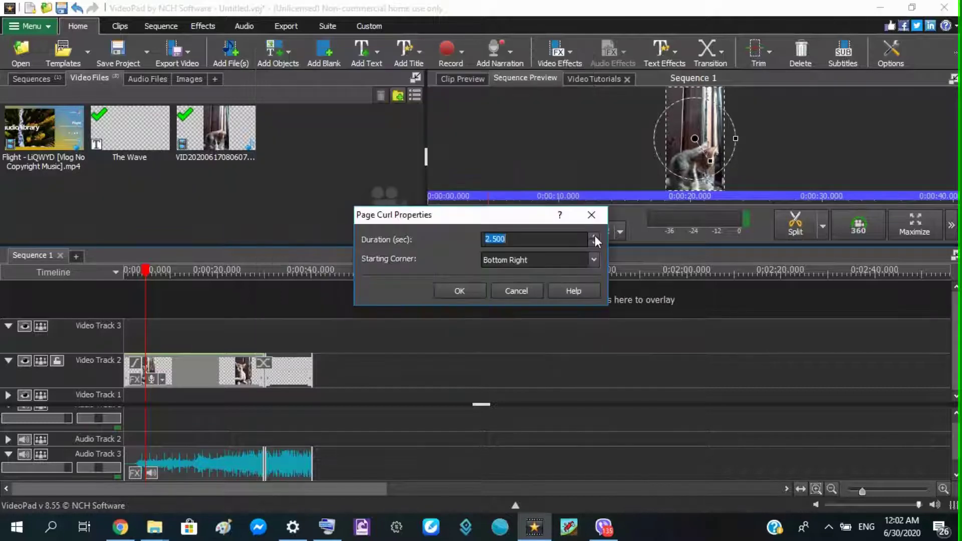
{"action": "left_click", "coordinate": [474, 286]}
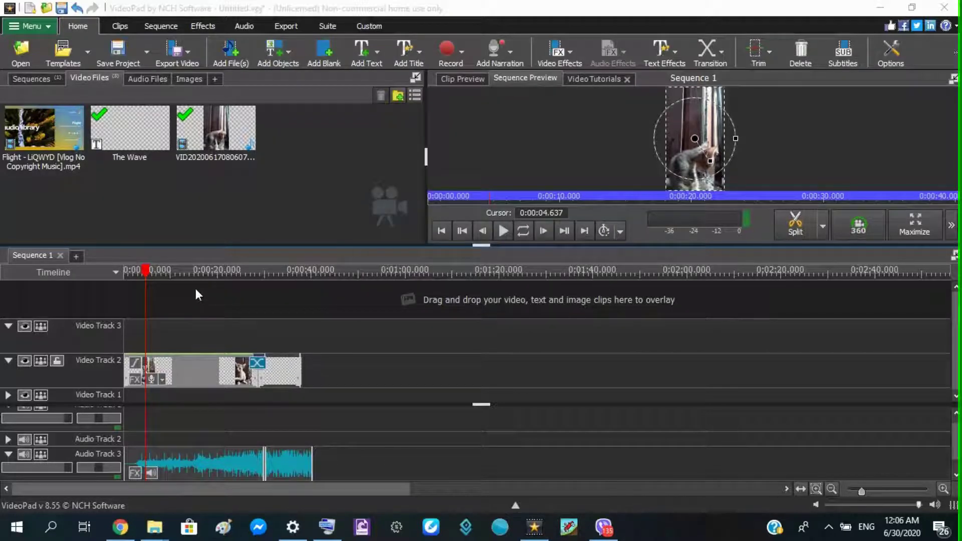
- Play the sequence across the Page Curl transition from about 23 seconds, and replay it from about 28 seconds
{"action": "left_click", "coordinate": [197, 274]}
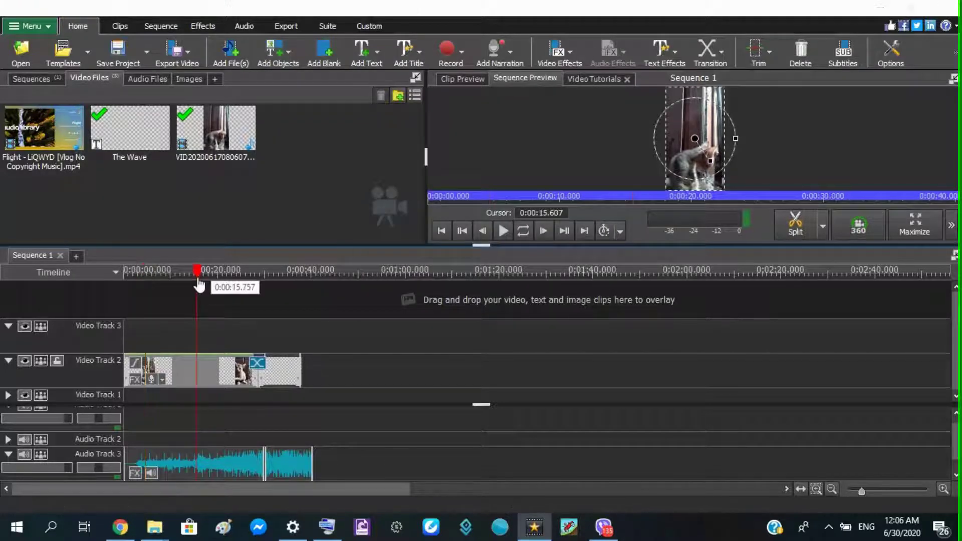
{"action": "left_click", "coordinate": [218, 280]}
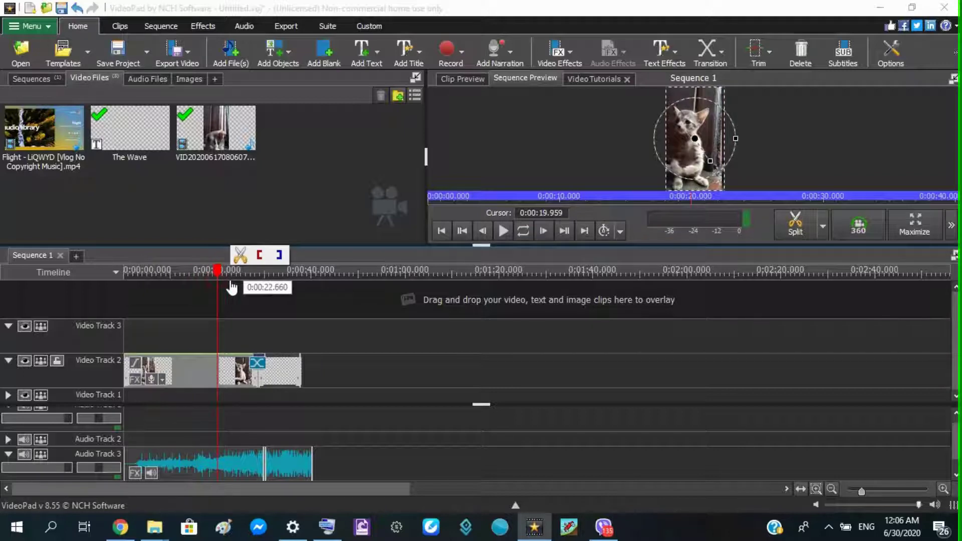
{"action": "left_click", "coordinate": [230, 280]}
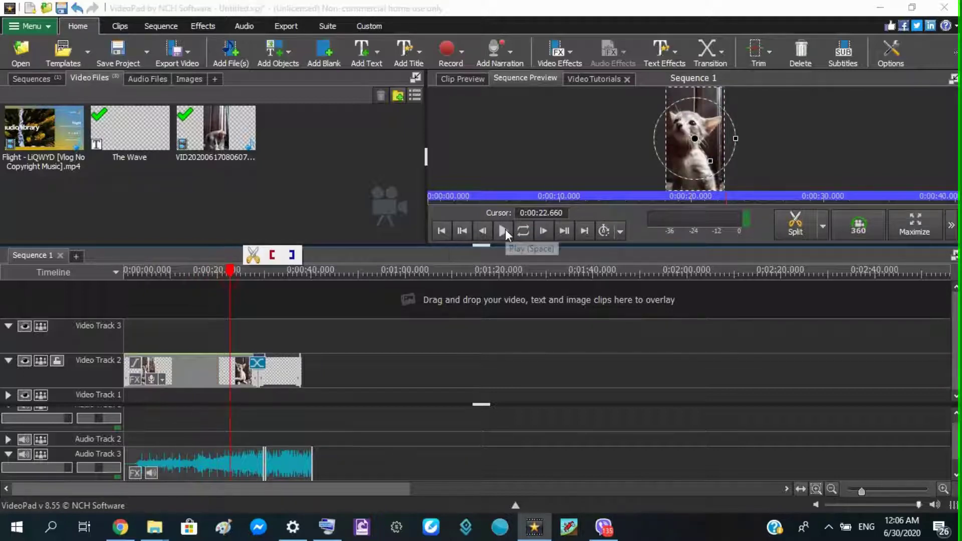
{"action": "left_click", "coordinate": [505, 230]}
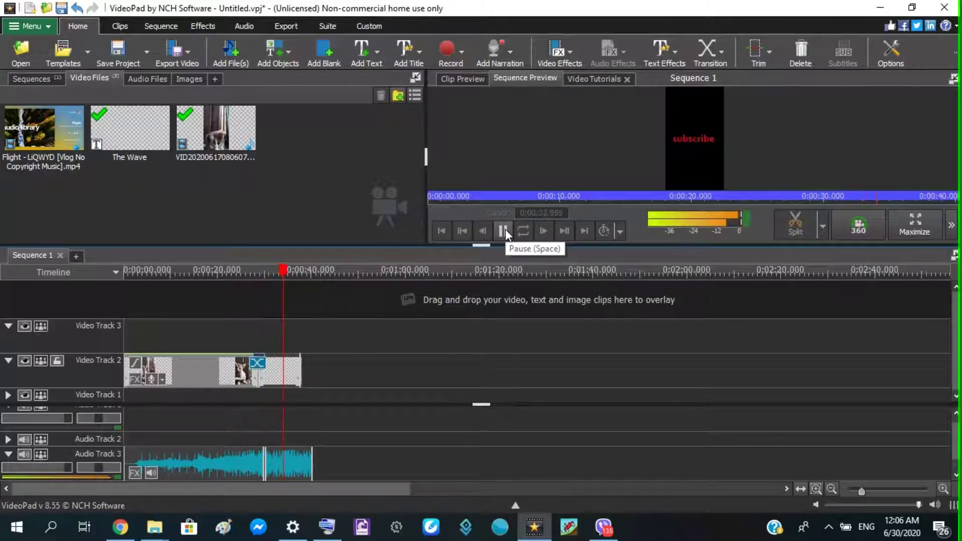
{"action": "left_click", "coordinate": [503, 230]}
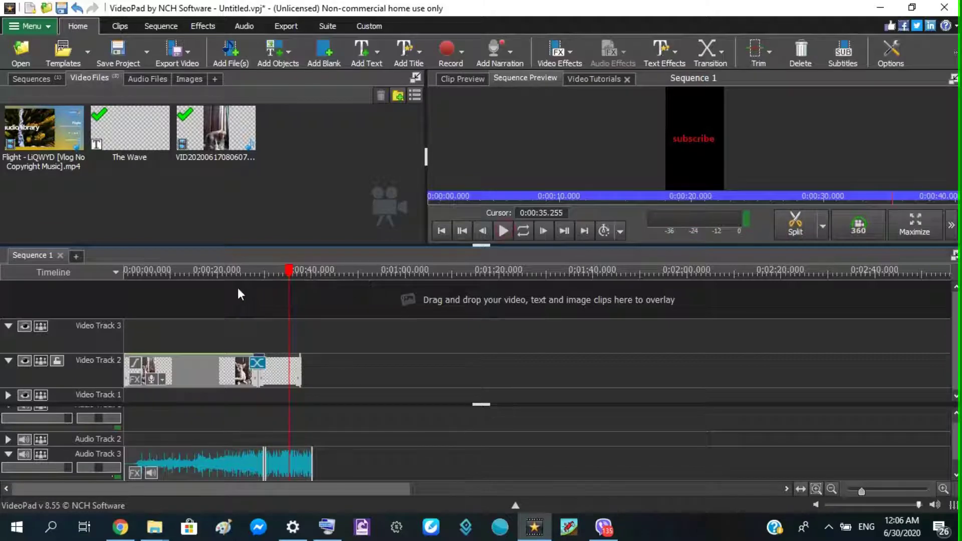
{"action": "left_click", "coordinate": [255, 278]}
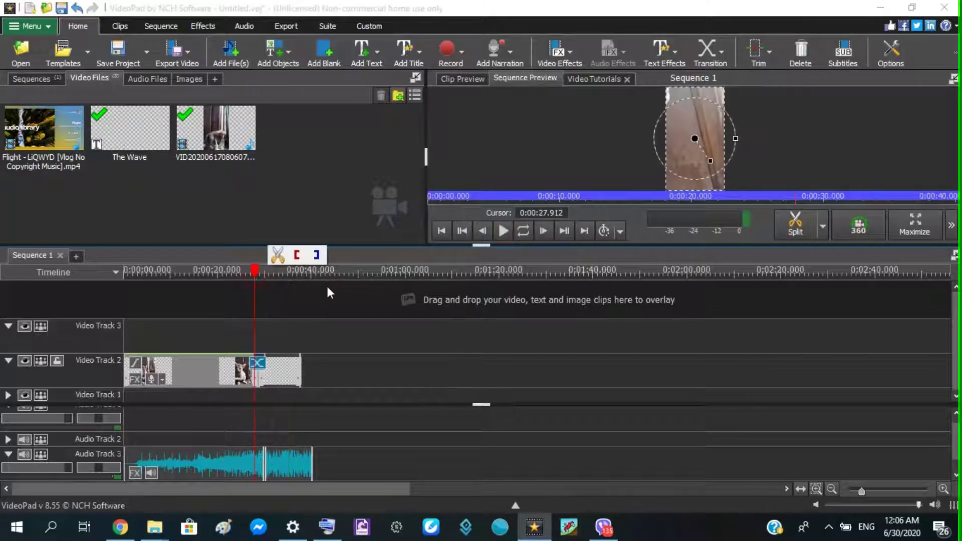
{"action": "left_click", "coordinate": [503, 231]}
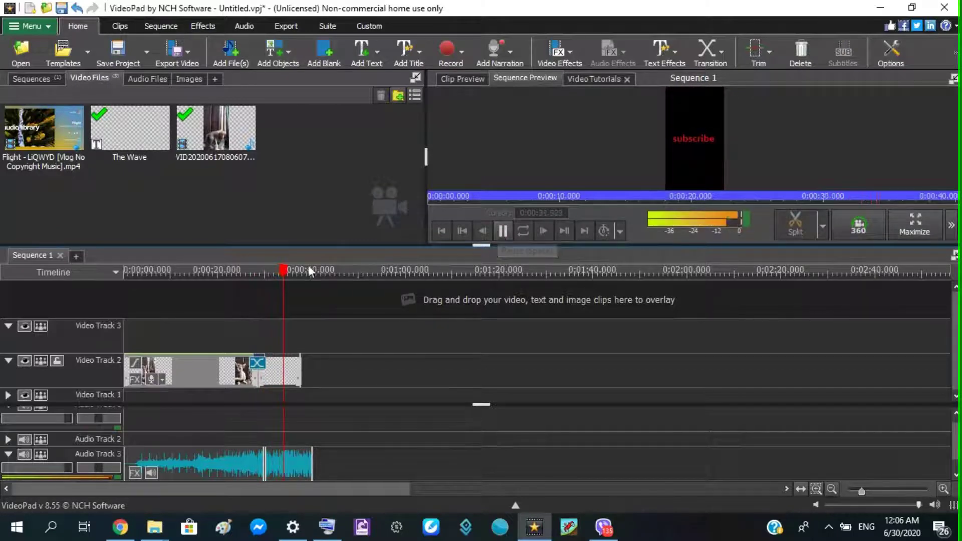
- Replace the Page Curl between the cat and text clips with the left-to-right Reveal transition, and preview it from about 24 seconds
{"action": "left_click", "coordinate": [257, 362]}
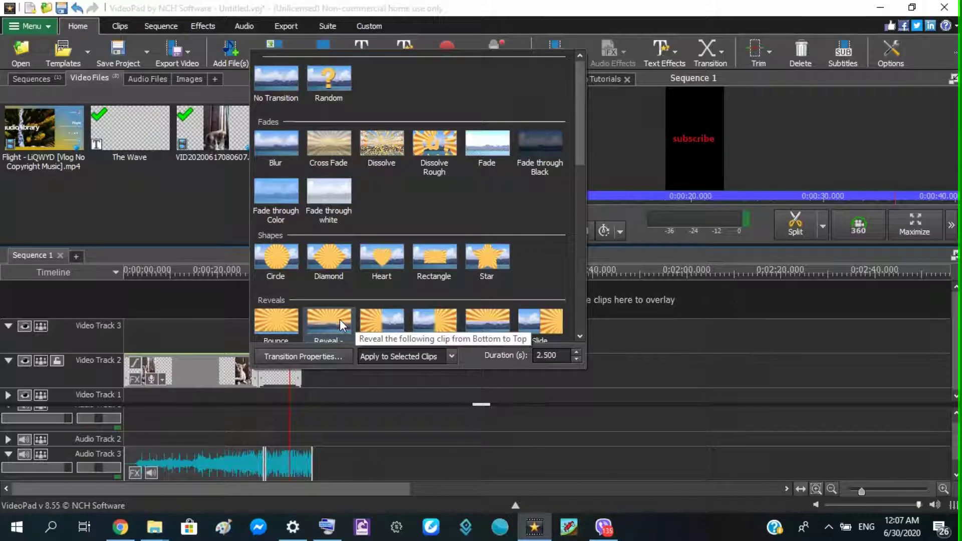
{"action": "left_click", "coordinate": [382, 311]}
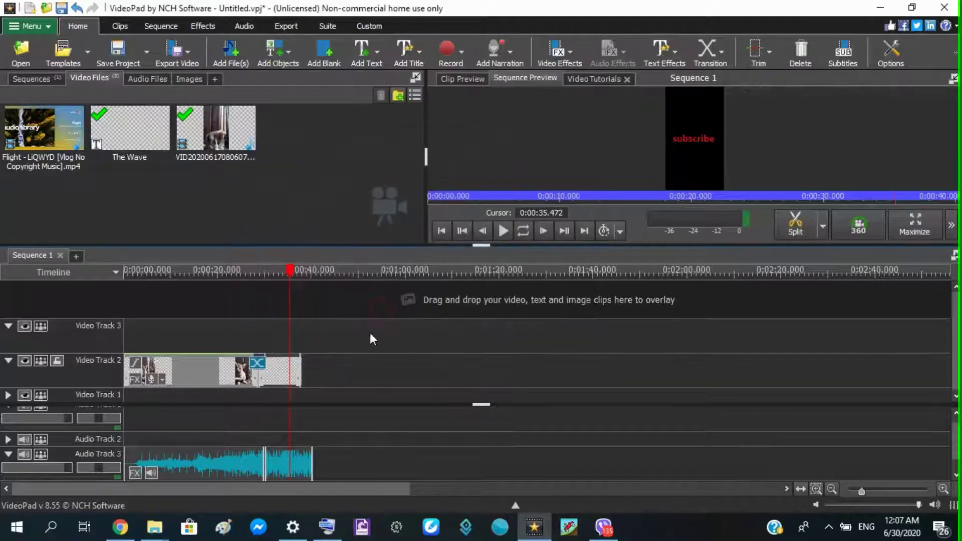
{"action": "left_click", "coordinate": [236, 285]}
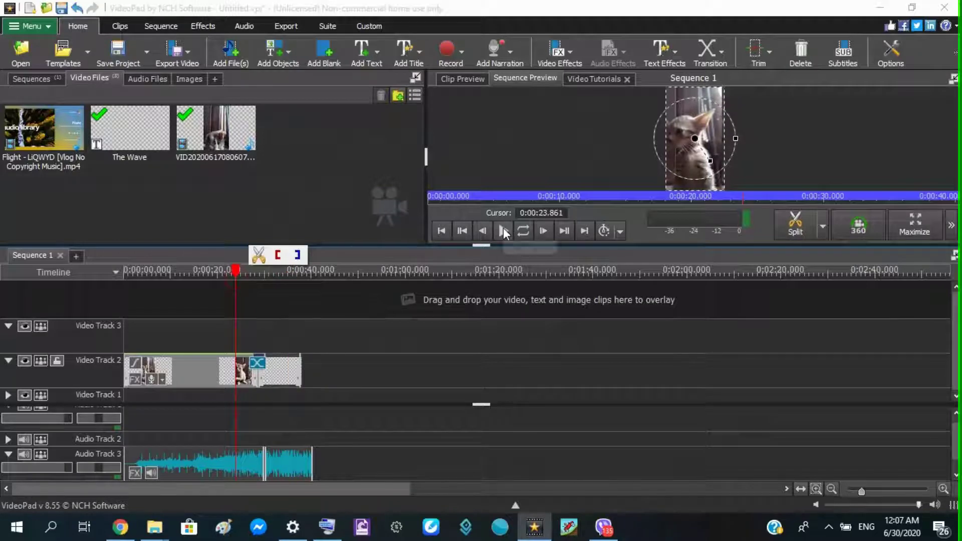
{"action": "left_click", "coordinate": [504, 230]}
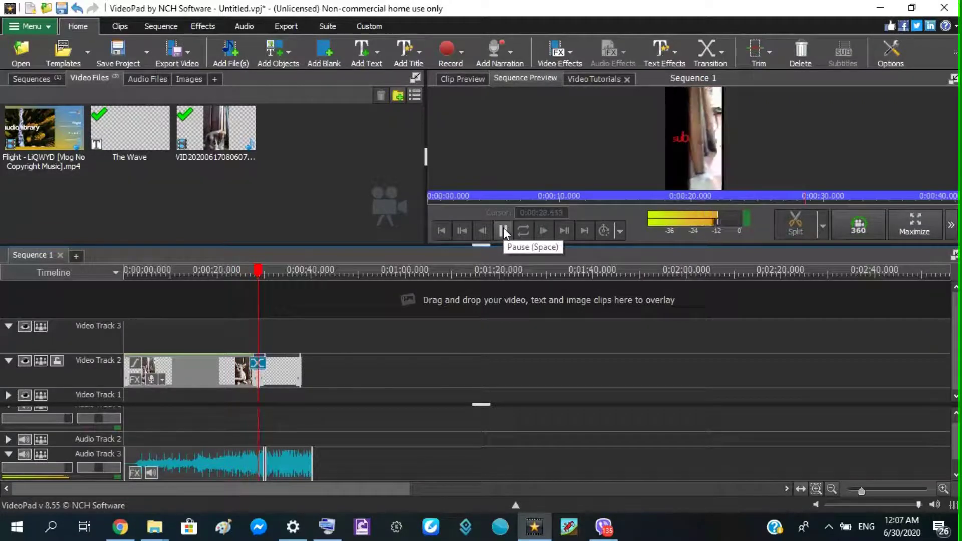
{"action": "left_click", "coordinate": [503, 227]}
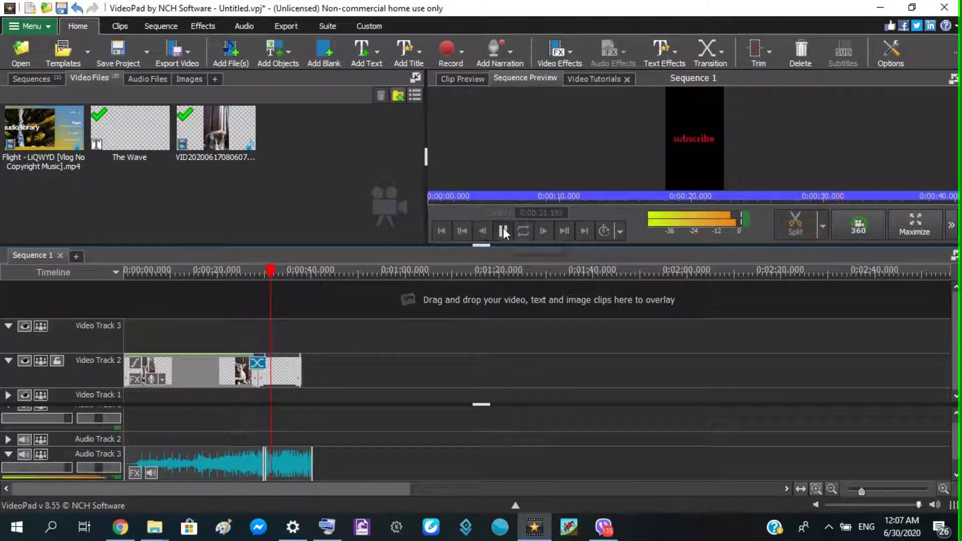
- Replay the transition between the cat and text clips from about 27 seconds, and again from about 25 seconds
{"action": "left_click", "coordinate": [250, 274]}
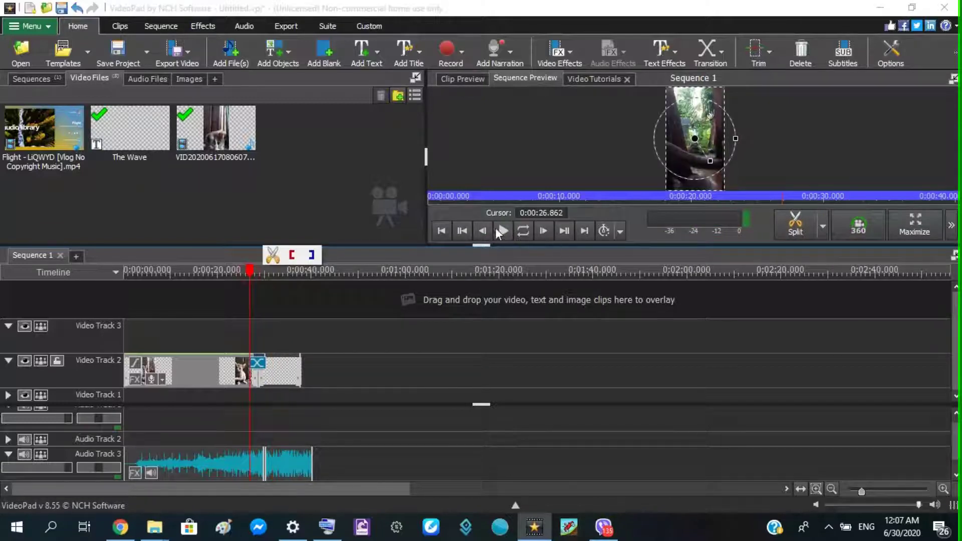
{"action": "left_click", "coordinate": [501, 233]}
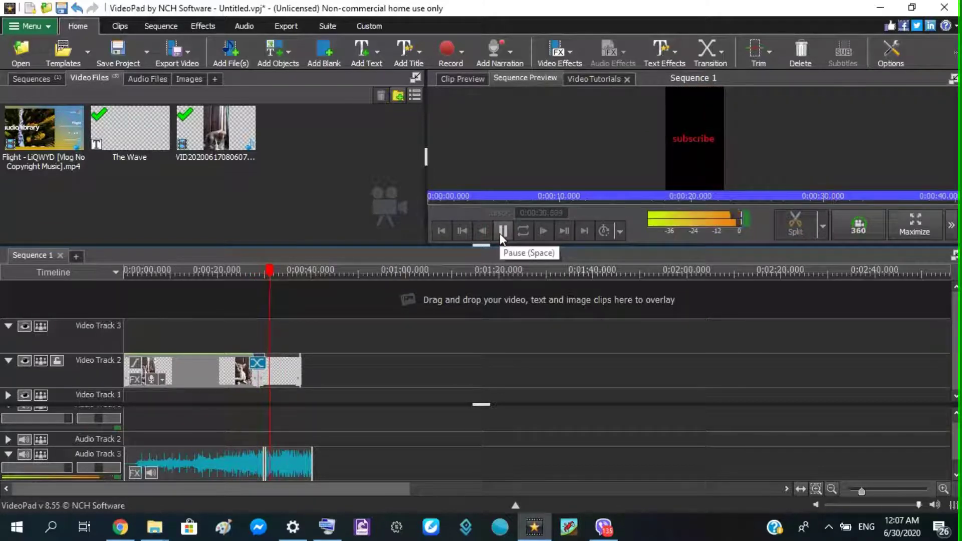
{"action": "left_click", "coordinate": [500, 234]}
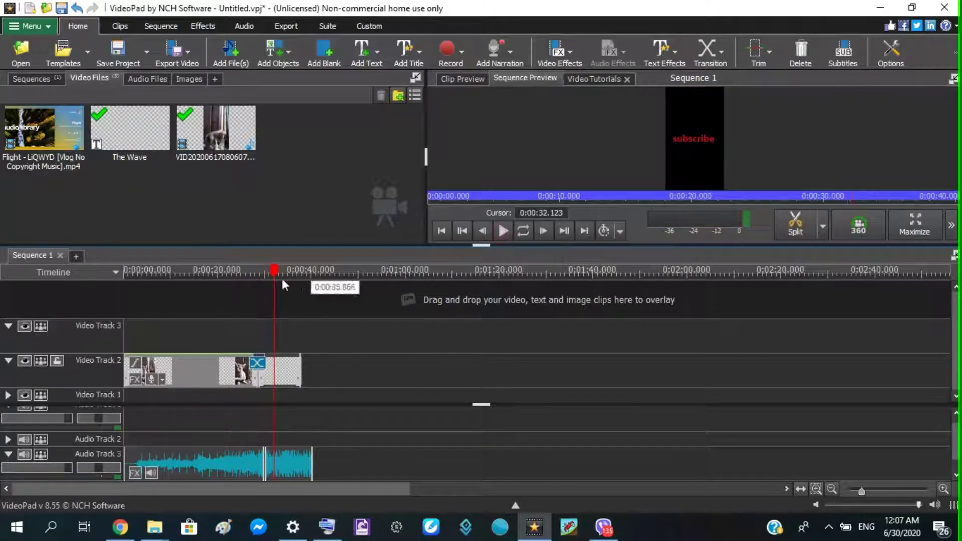
{"action": "left_click", "coordinate": [239, 278]}
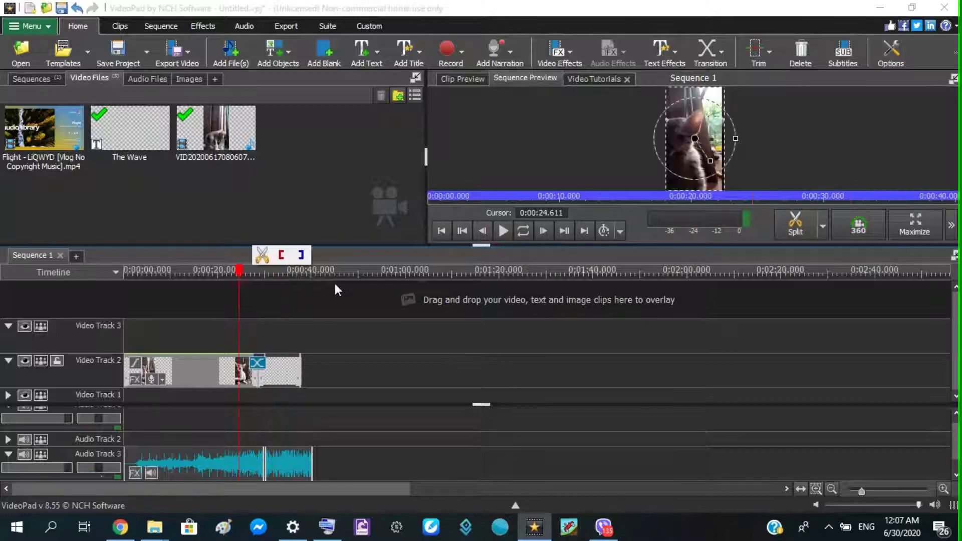
{"action": "left_click", "coordinate": [504, 230]}
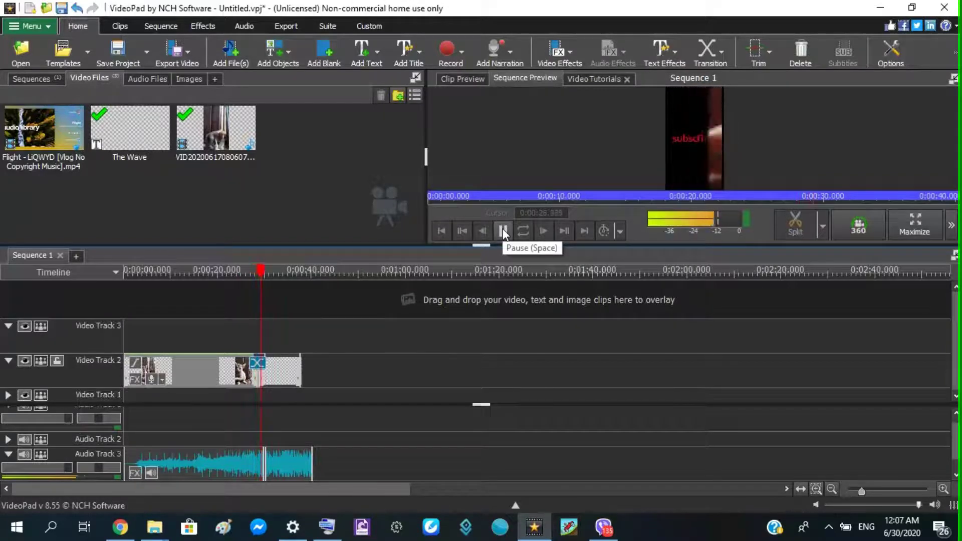
{"action": "left_click", "coordinate": [503, 231]}
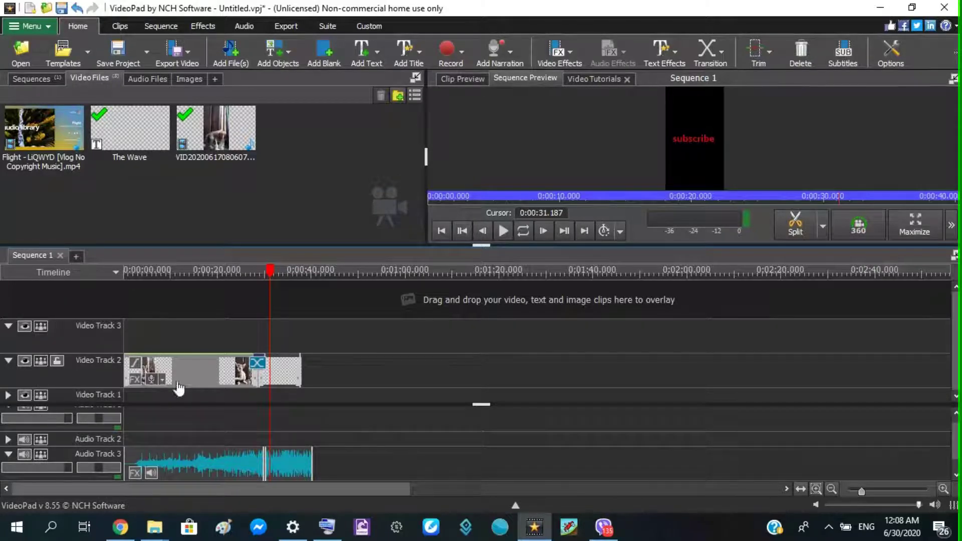
- Play the sequence briefly from its start, and pause at about 0.8 seconds
{"action": "left_click", "coordinate": [504, 231]}
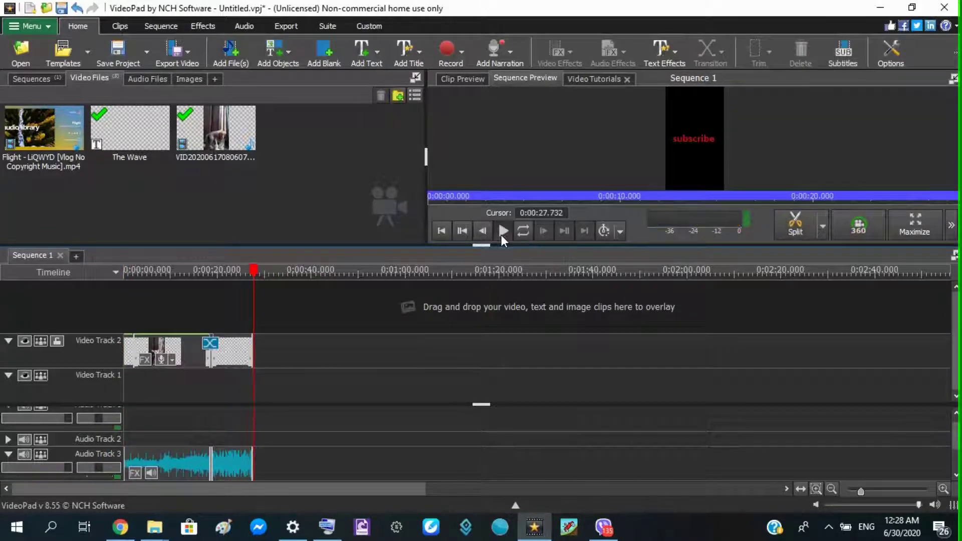
{"action": "left_click", "coordinate": [502, 234]}
{"action": "left_click", "coordinate": [501, 234]}
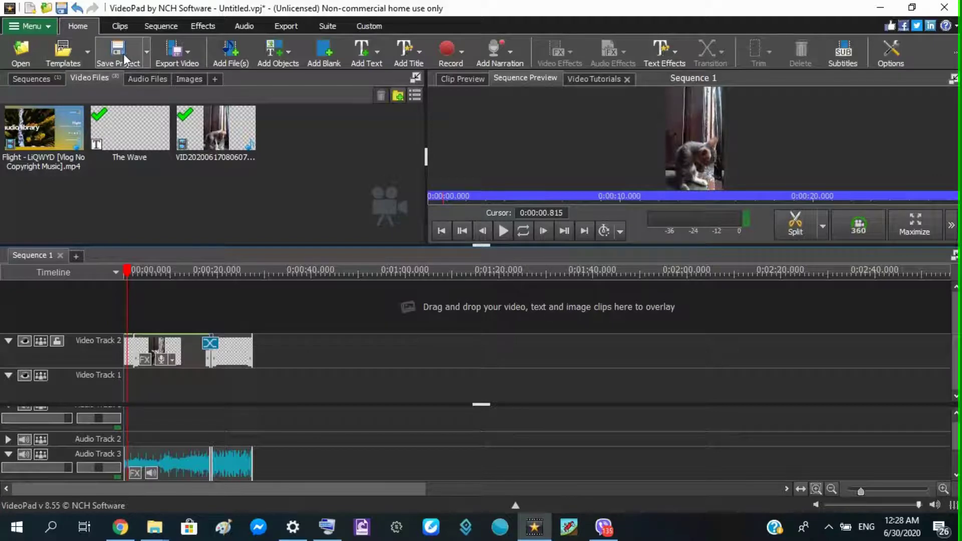
- Start exporting the sequence as a video file, and name the export "cat new 1"
{"action": "left_click", "coordinate": [178, 52]}
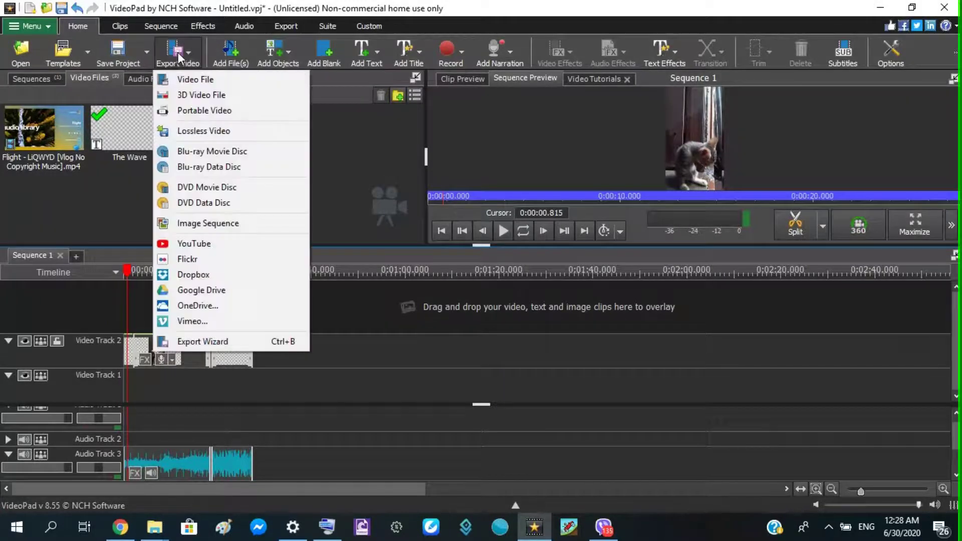
{"action": "left_click", "coordinate": [210, 82]}
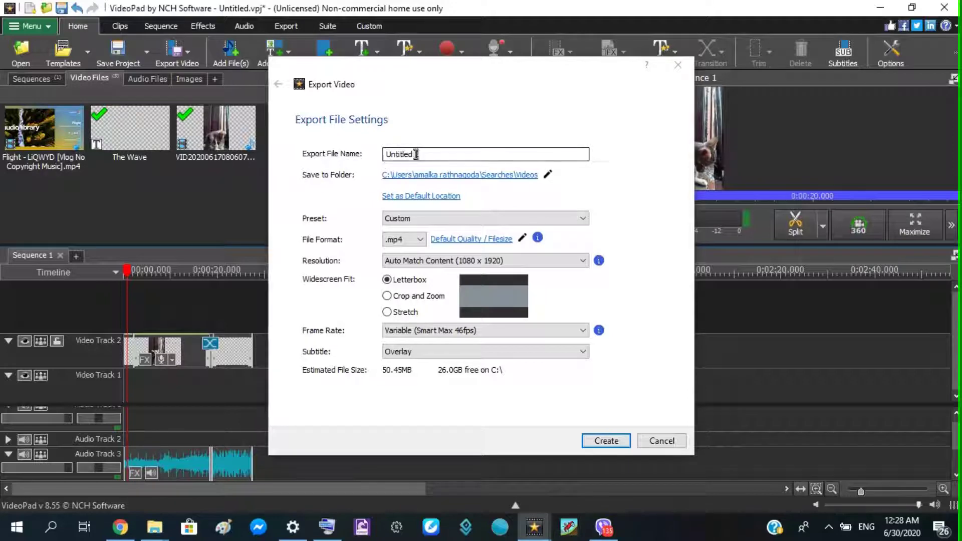
{"action": "left_click_drag", "start_coordinate": [422, 154], "coordinate": [384, 154]}
{"action": "type", "text": "cat new 1"}
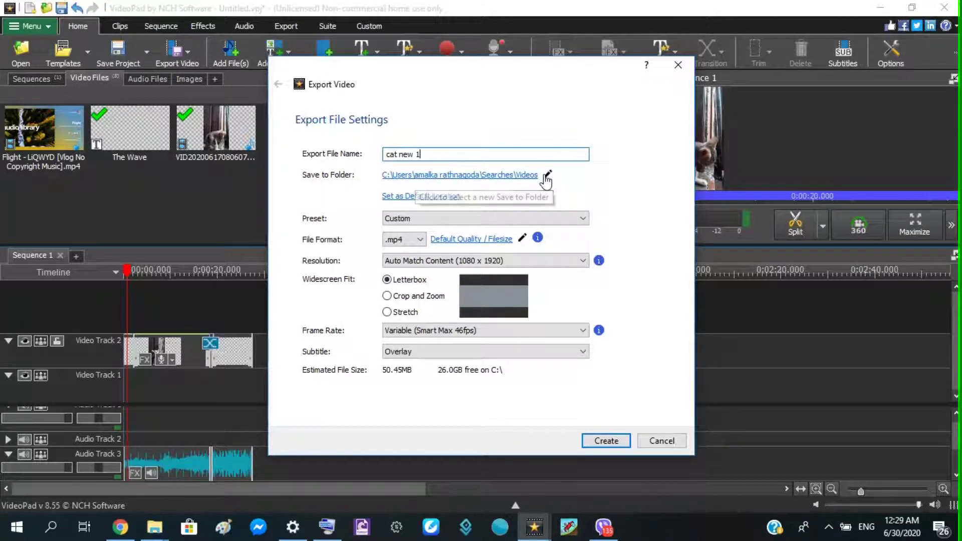
- Set the export's save location to the cat folder inside Documents
{"action": "left_click", "coordinate": [549, 176]}
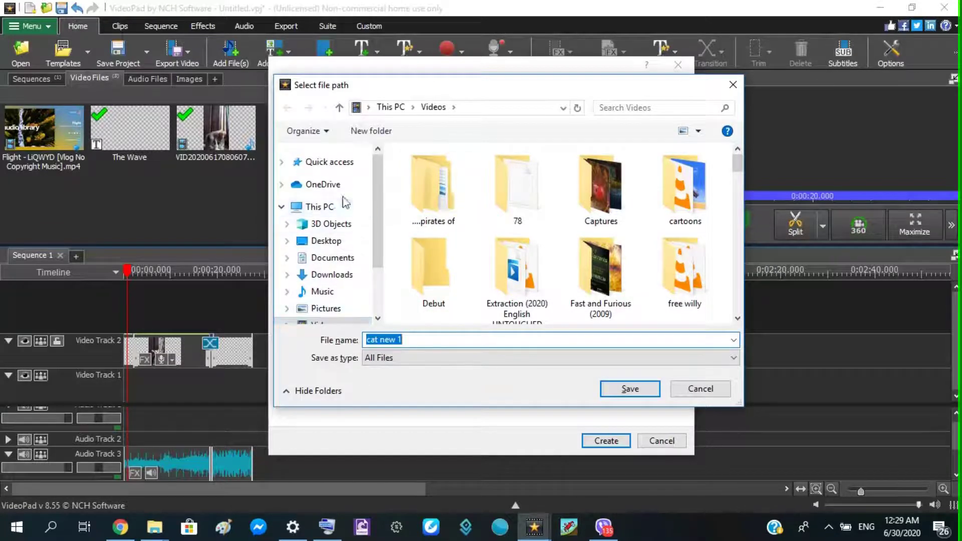
{"action": "left_click", "coordinate": [349, 258]}
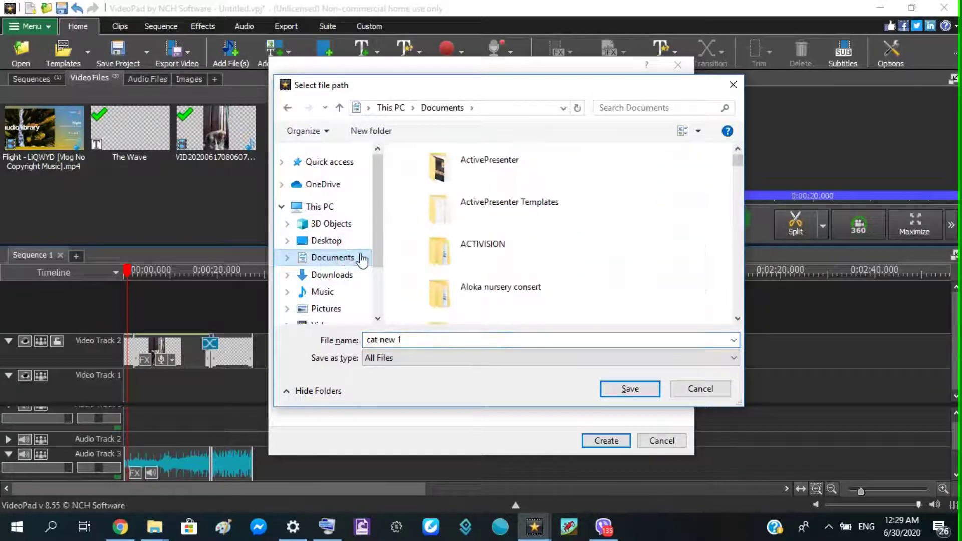
{"action": "scroll", "coordinate": [596, 289], "scroll_direction": "down", "scroll_amount": 2}
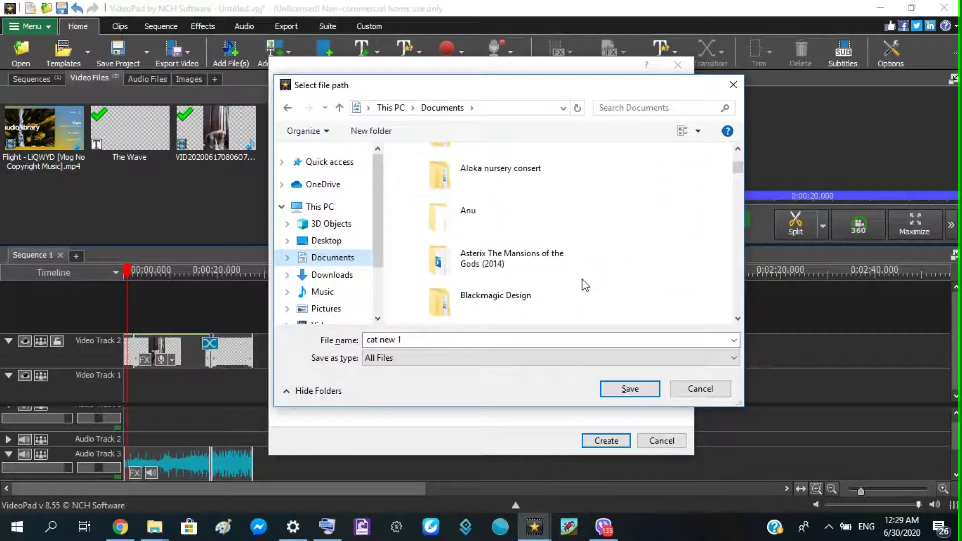
{"action": "scroll", "coordinate": [584, 285], "scroll_direction": "down", "scroll_amount": 4}
{"action": "scroll", "coordinate": [531, 225], "scroll_direction": "up", "scroll_amount": 2}
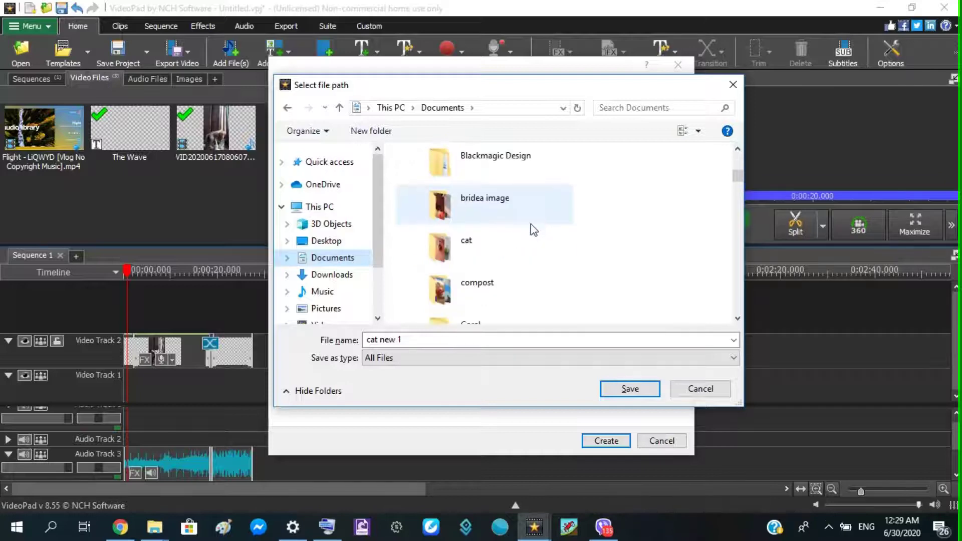
{"action": "left_click", "coordinate": [448, 252]}
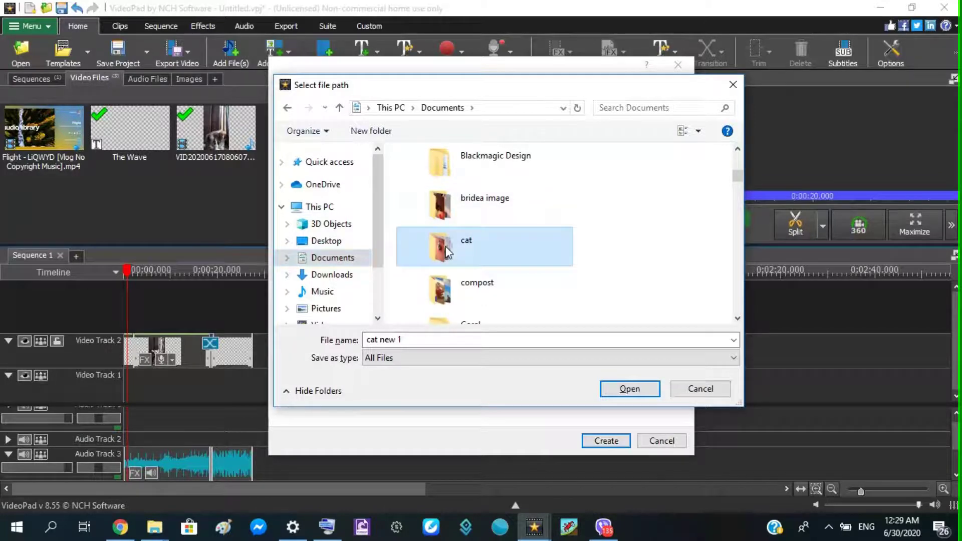
{"action": "left_click", "coordinate": [623, 390]}
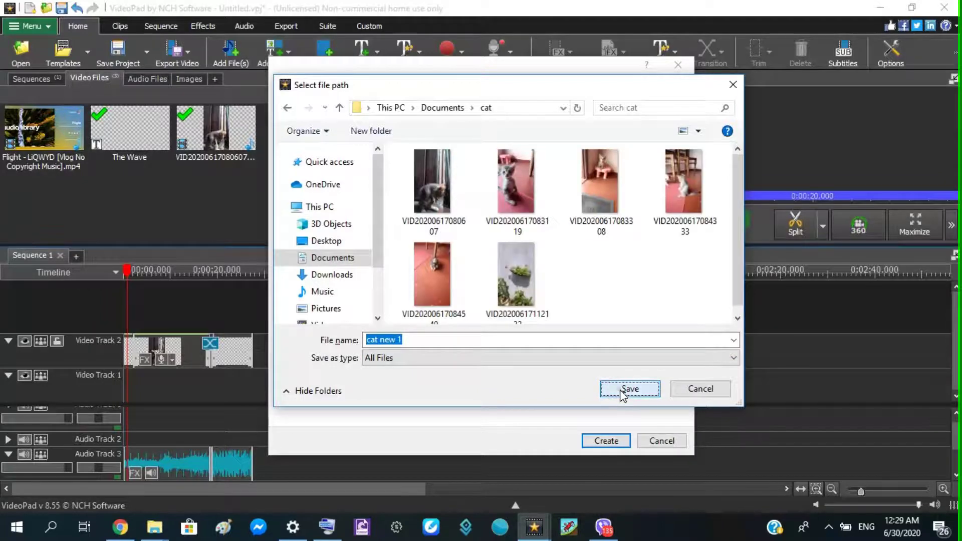
{"action": "left_click", "coordinate": [624, 392]}
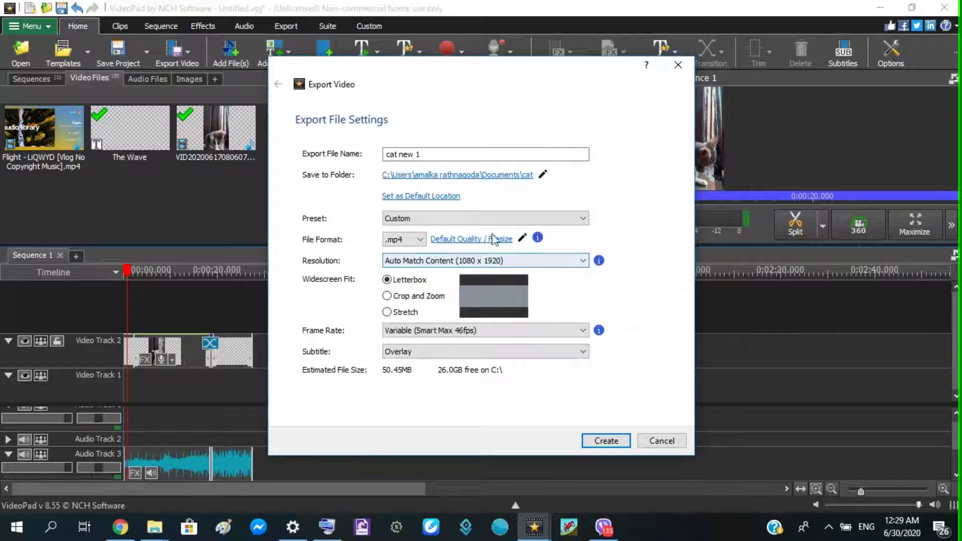
- Export the video with the HD 1080p preset, and show the finished file in its folder
{"action": "left_click", "coordinate": [581, 224]}
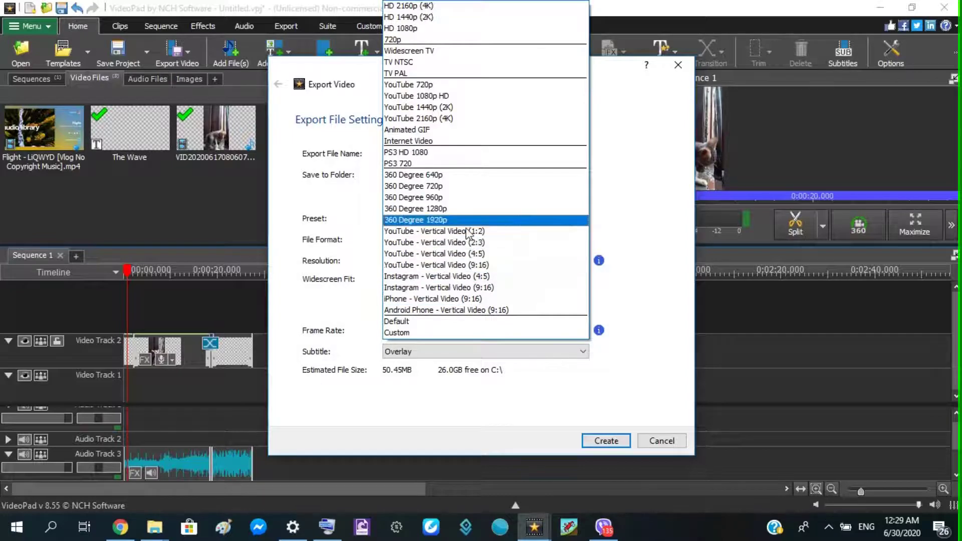
{"action": "left_click", "coordinate": [442, 29]}
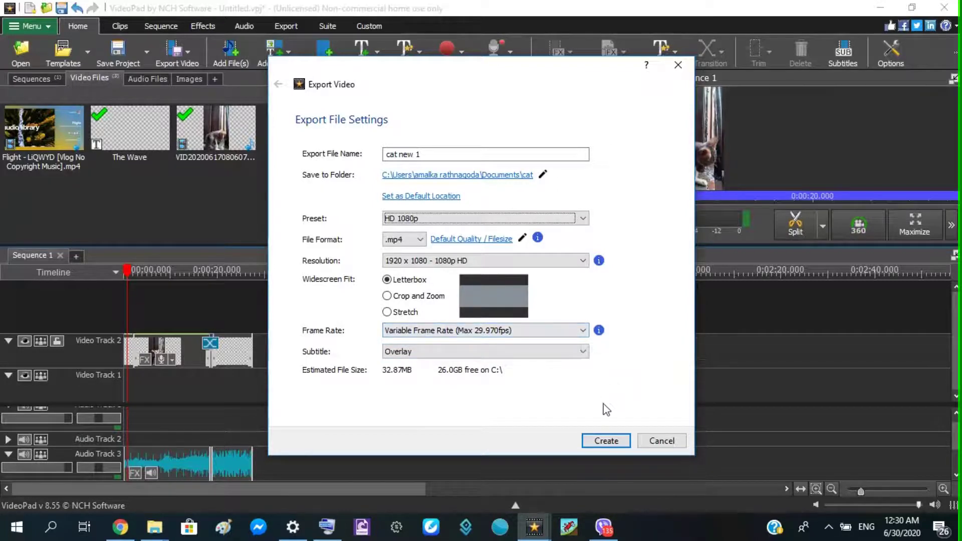
{"action": "left_click", "coordinate": [606, 441]}
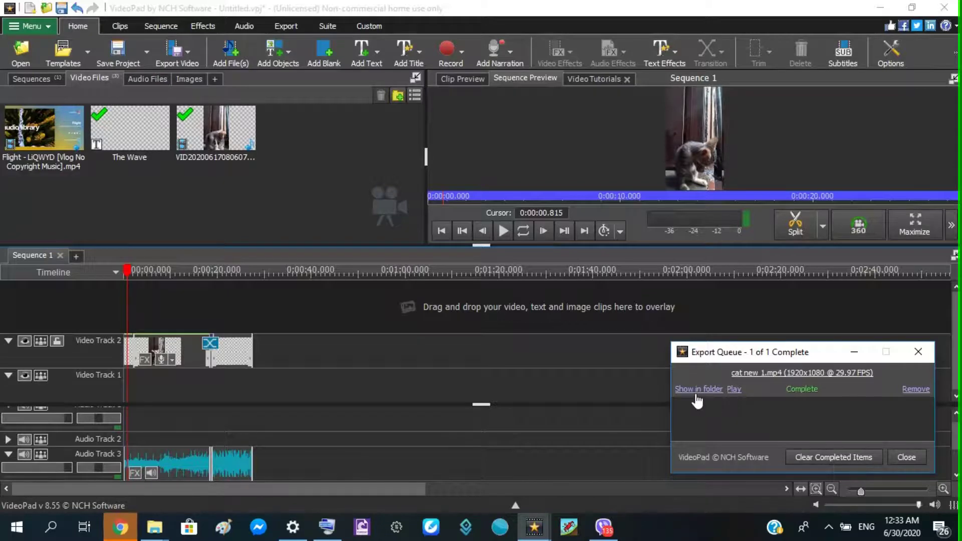
{"action": "left_click", "coordinate": [698, 390]}
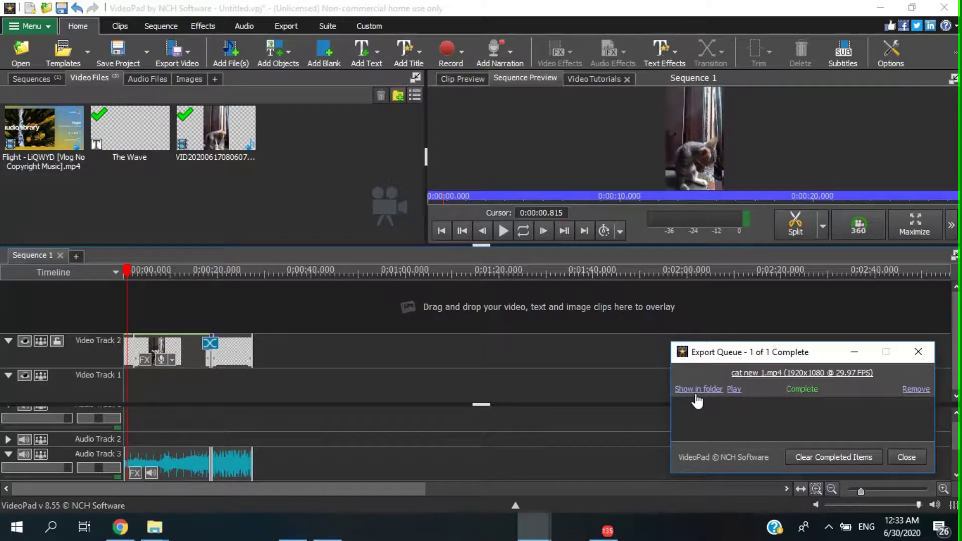